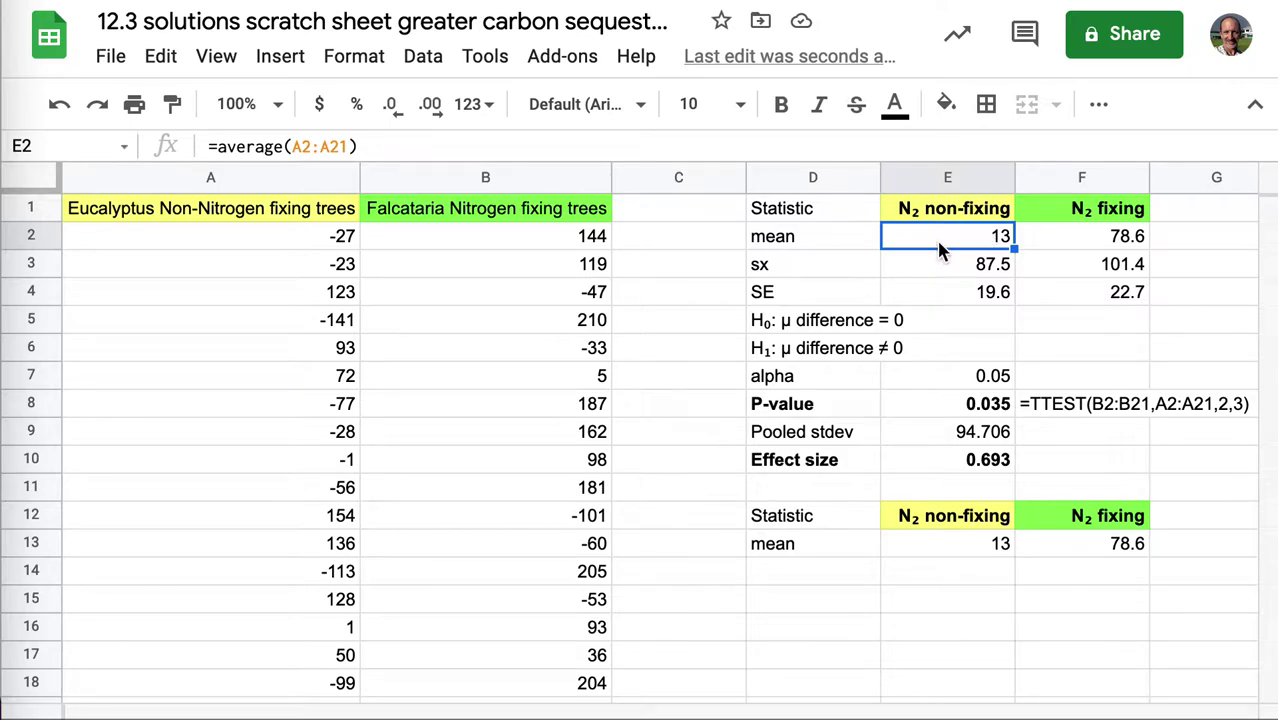
# - Review the formulas behind the N₂ non-fixing and N₂ fixing means
pyautogui.click(1058, 246)
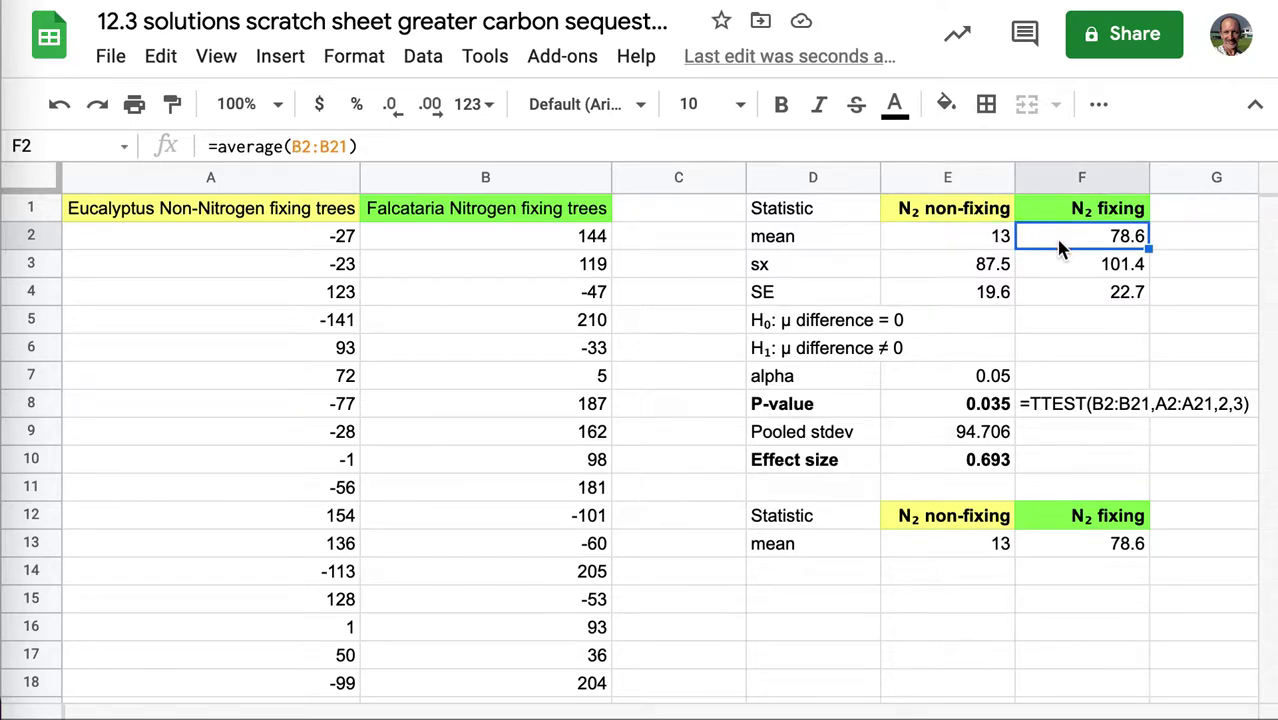
pyautogui.click(990, 240)
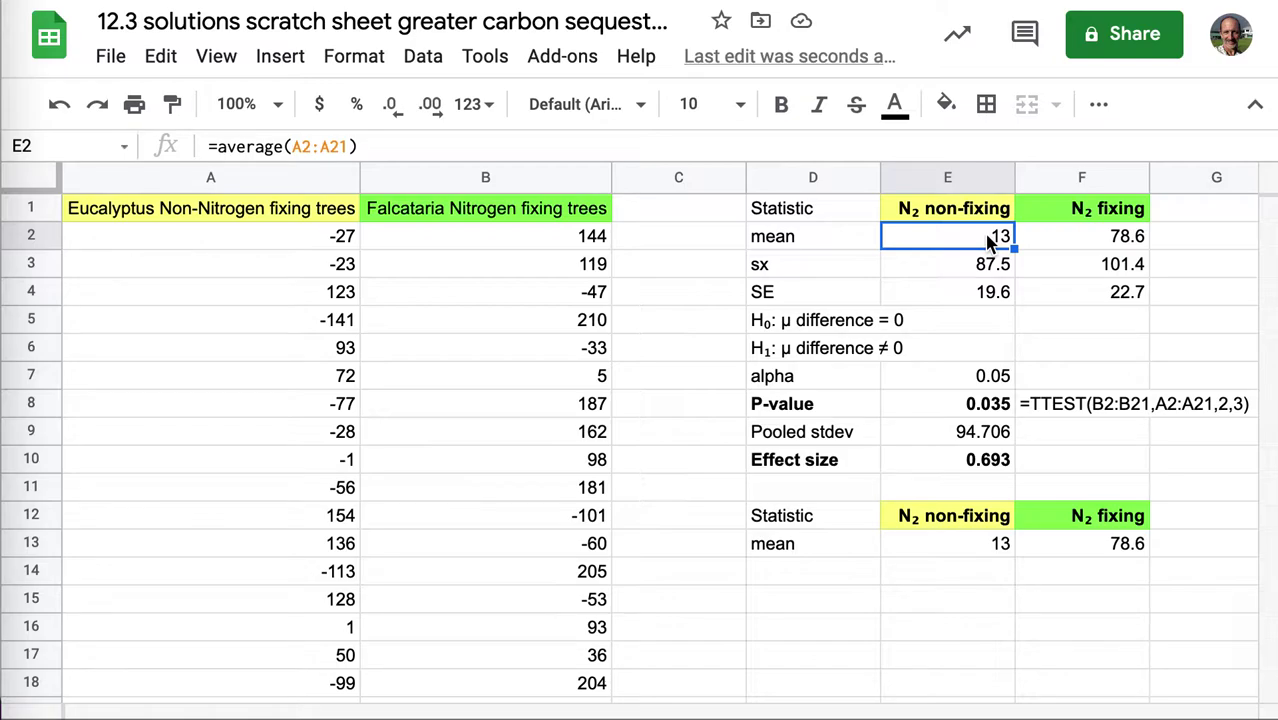
pyautogui.click(1050, 238)
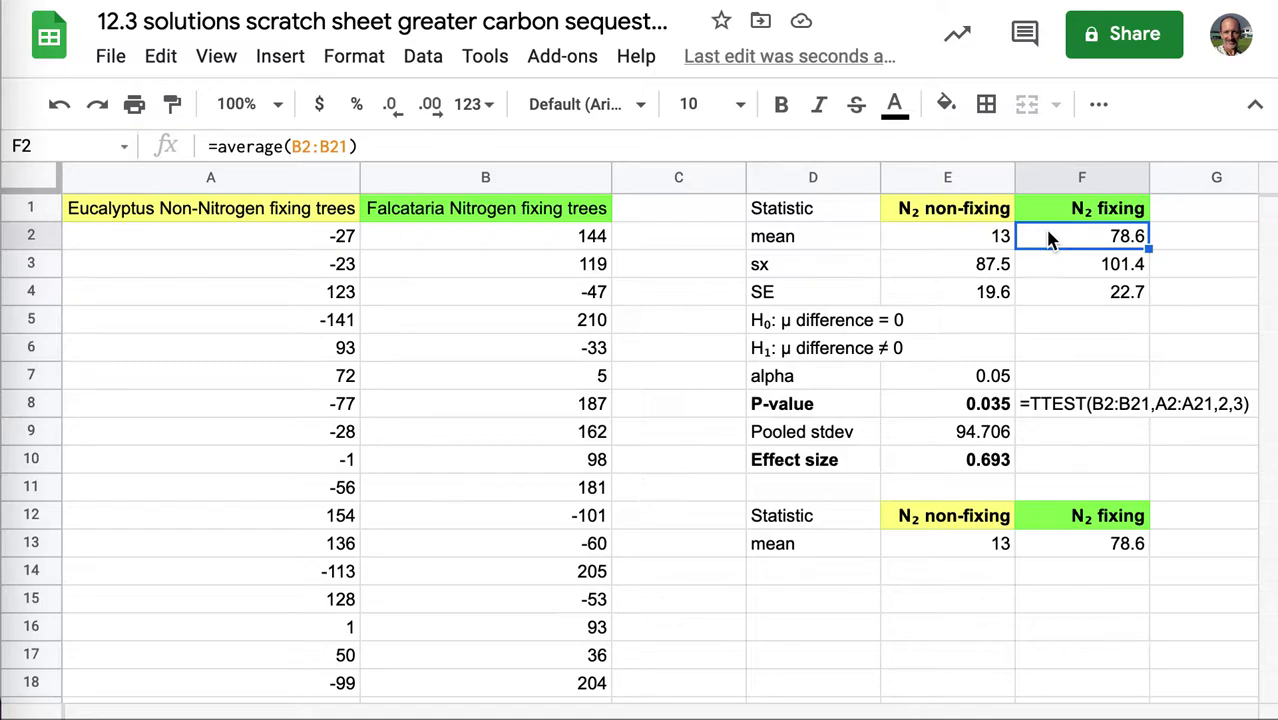
pyautogui.click(983, 242)
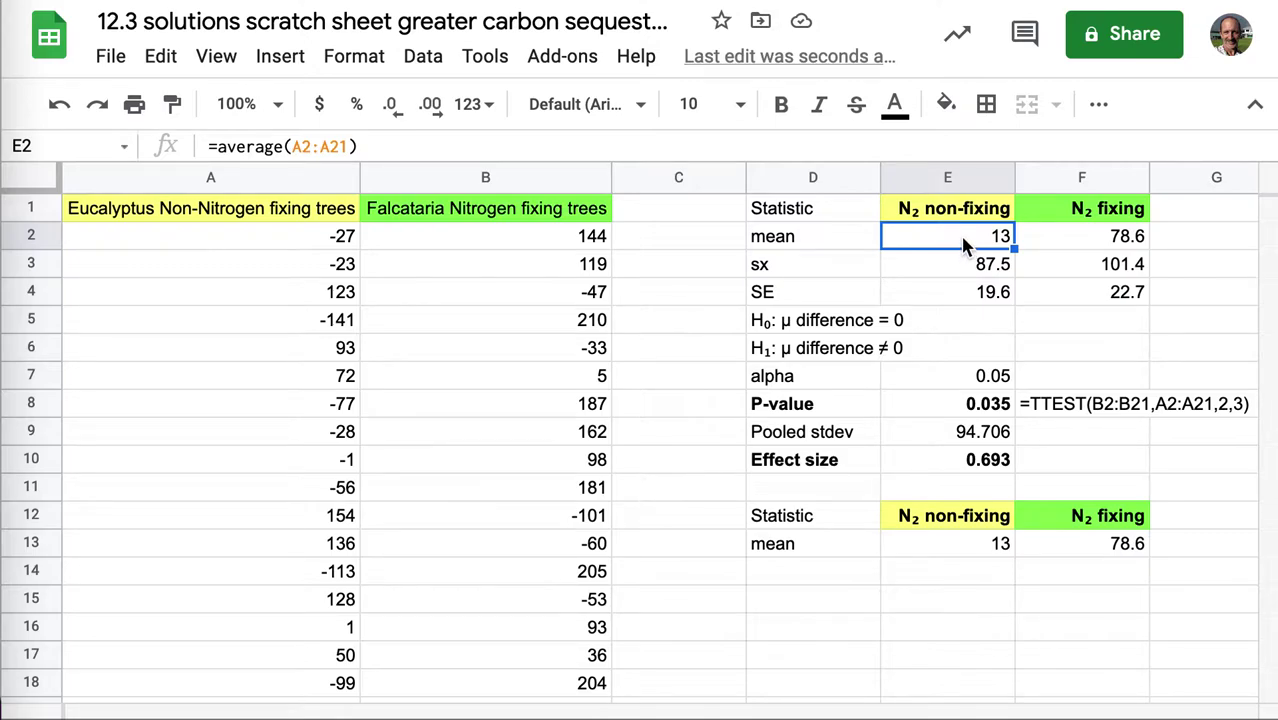
pyautogui.click(1042, 228)
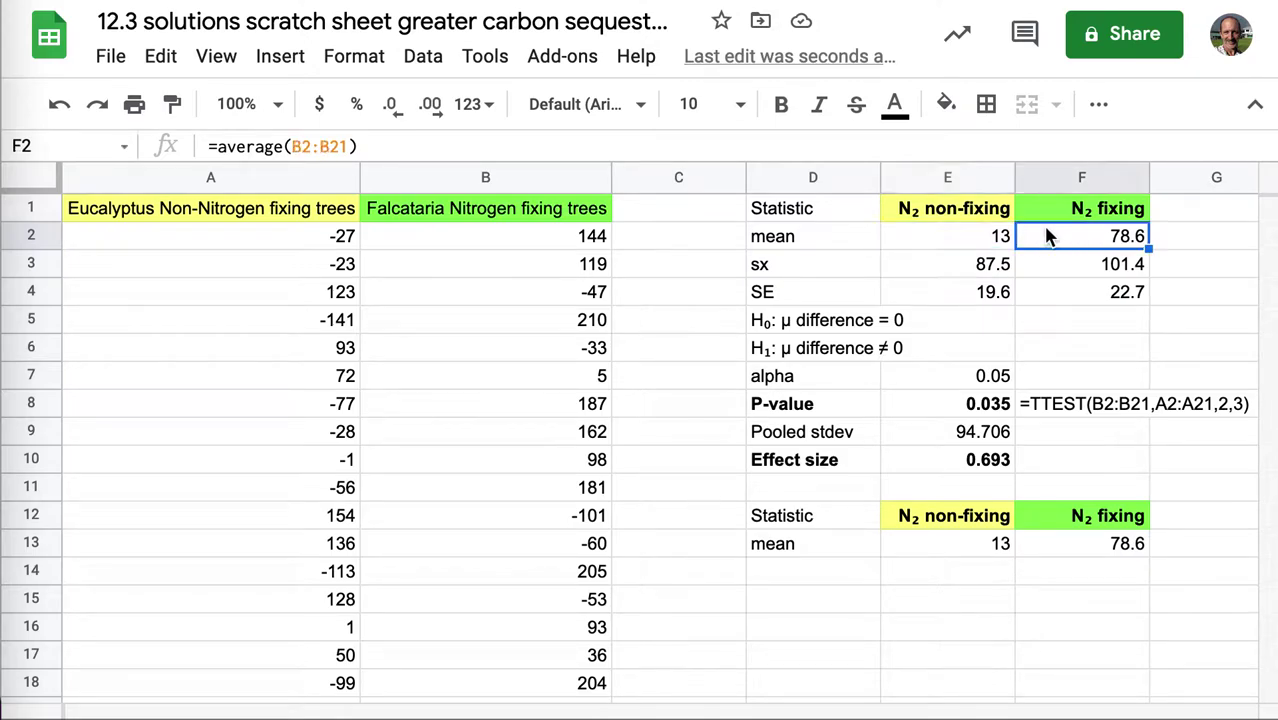
pyautogui.click(968, 246)
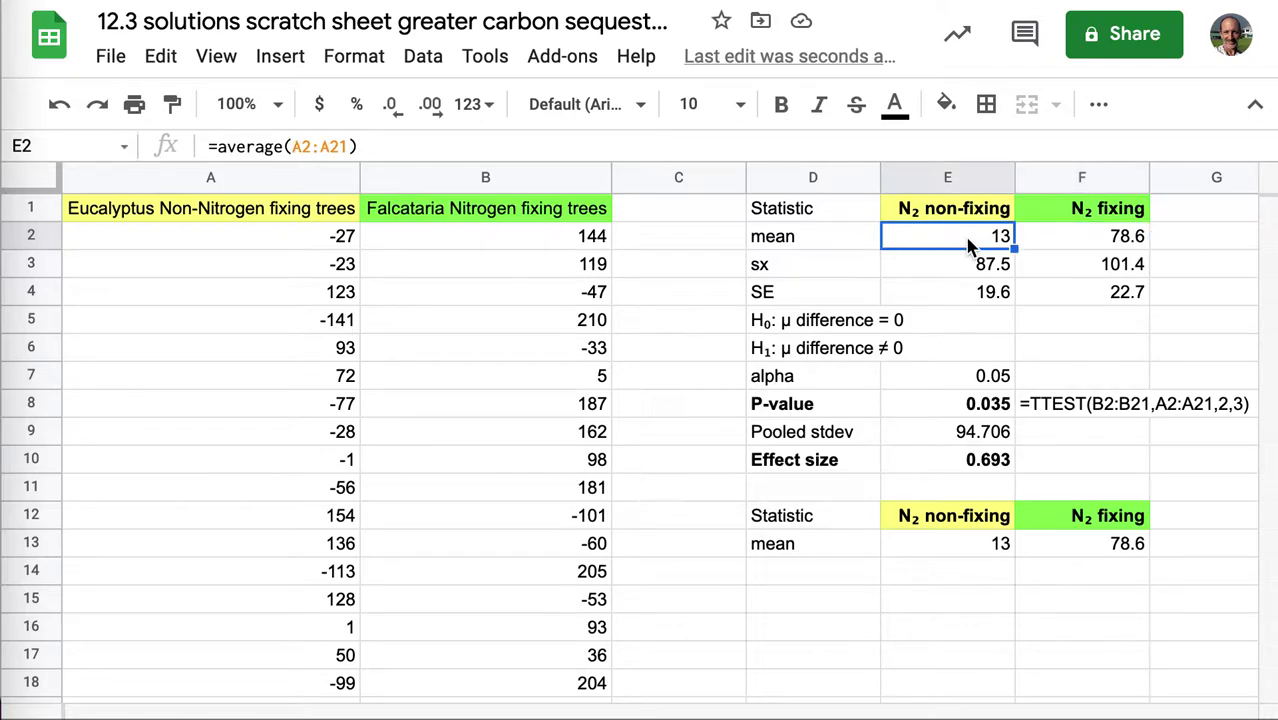
pyautogui.click(1048, 233)
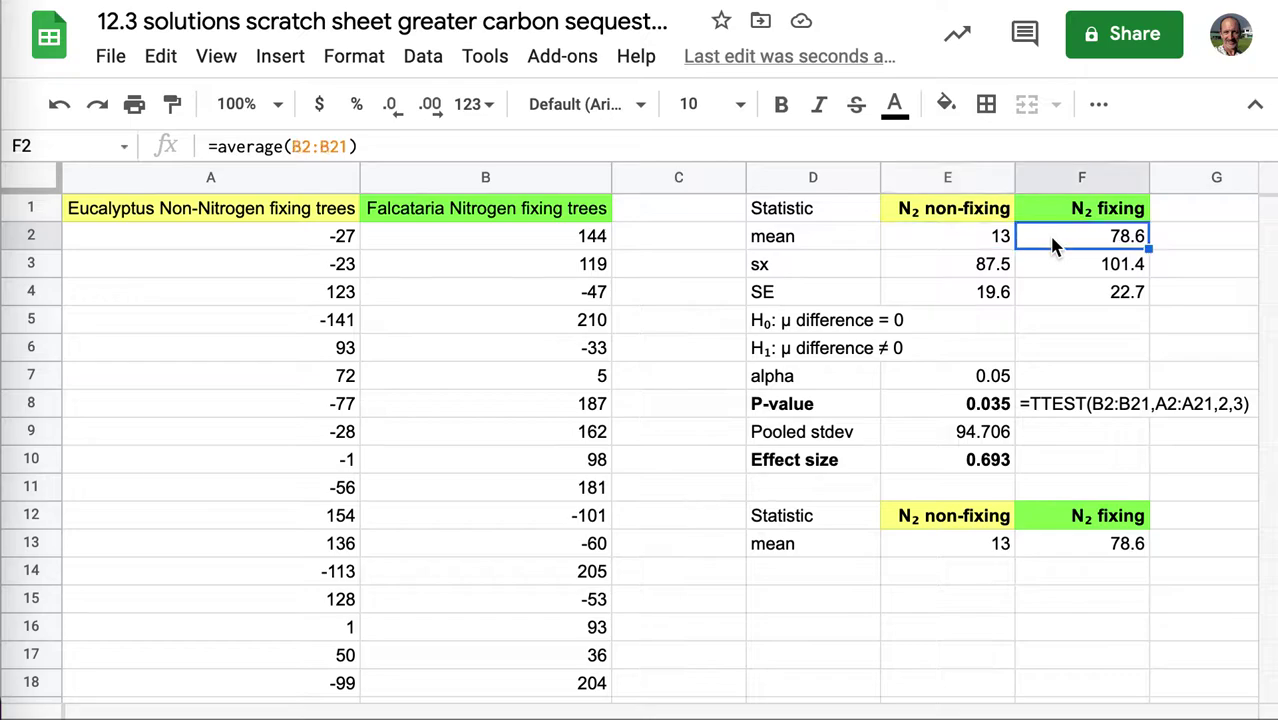
pyautogui.click(986, 248)
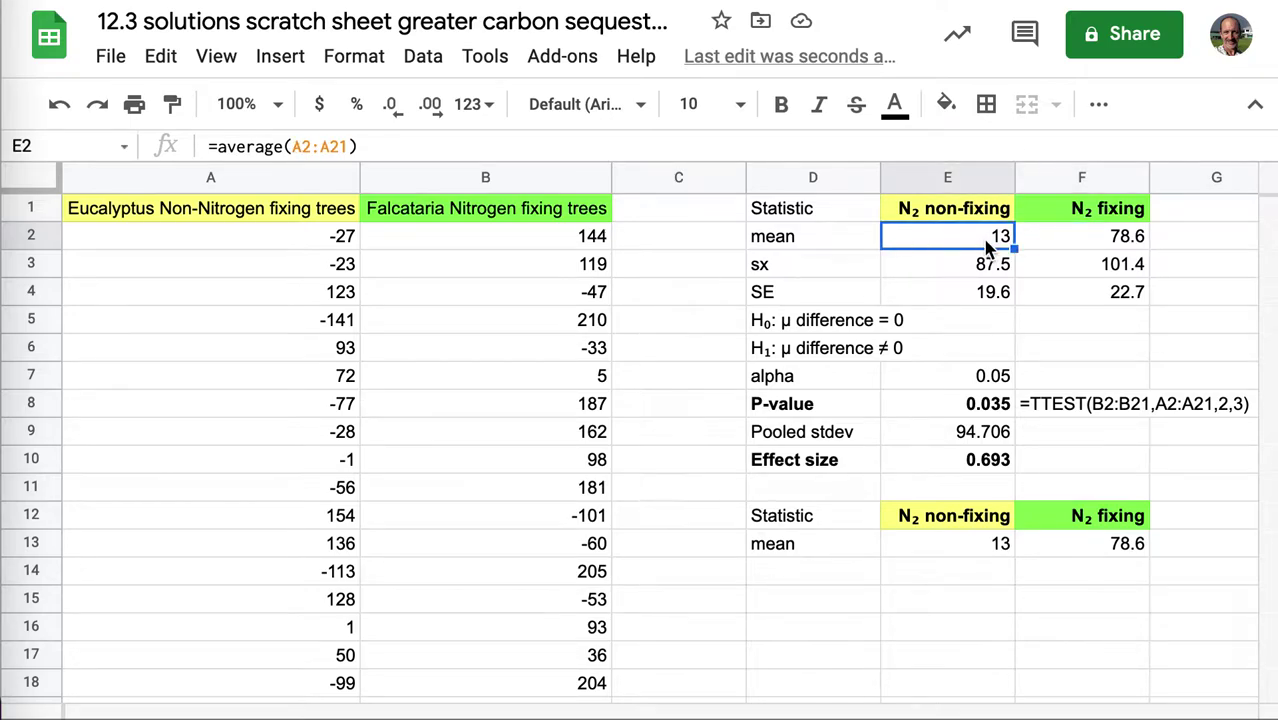
pyautogui.click(1060, 248)
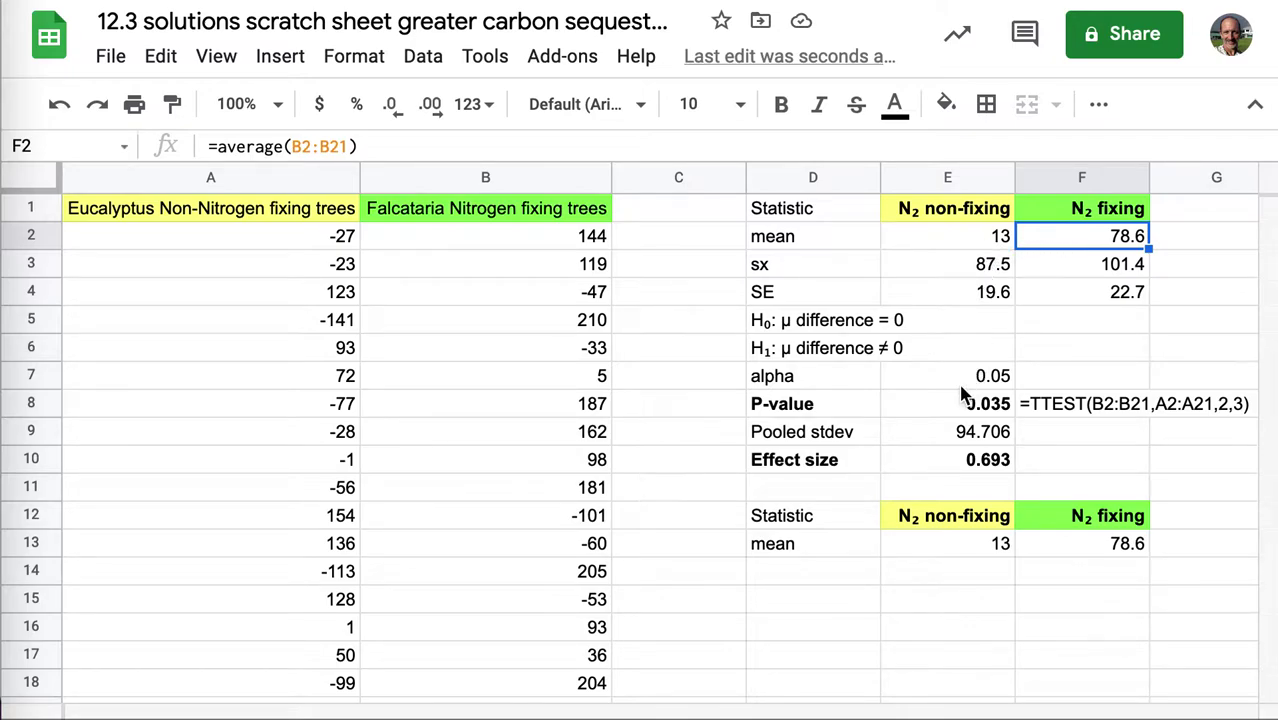
# - Review the null hypothesis in D5, the mean formulas and the TTEST P-value formula
pyautogui.click(860, 323)
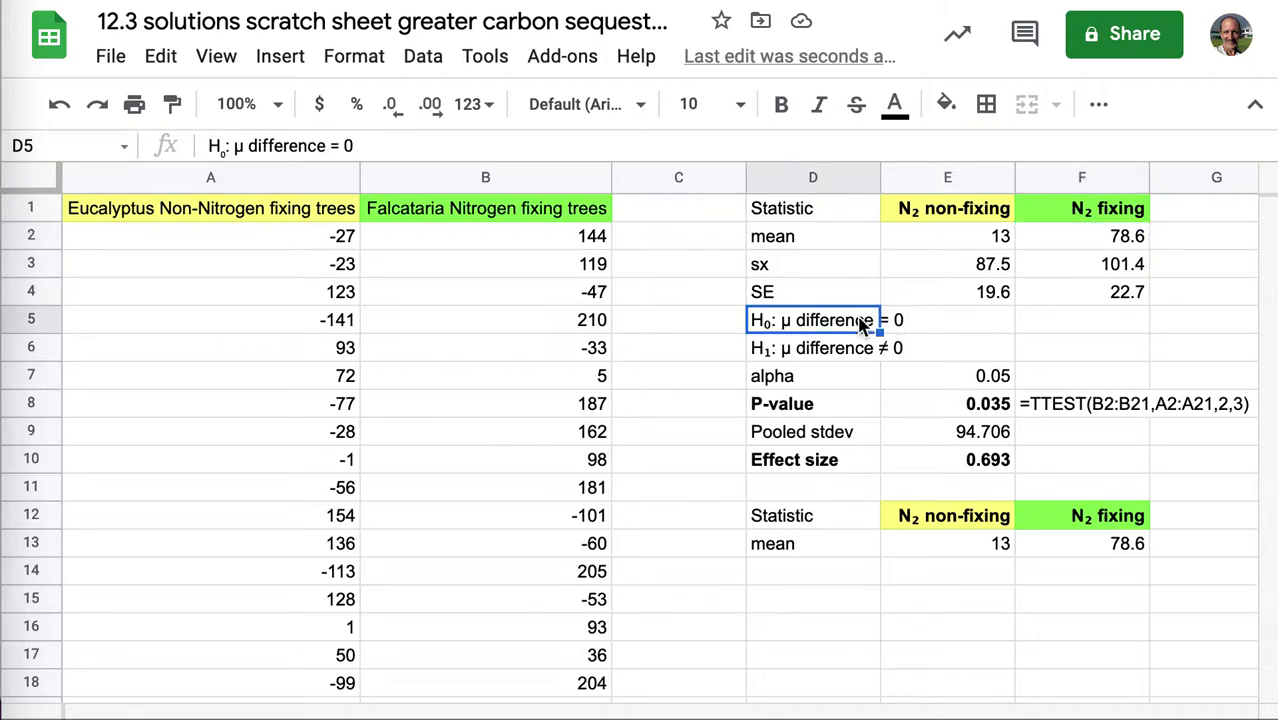
pyautogui.click(988, 250)
pyautogui.click(1072, 240)
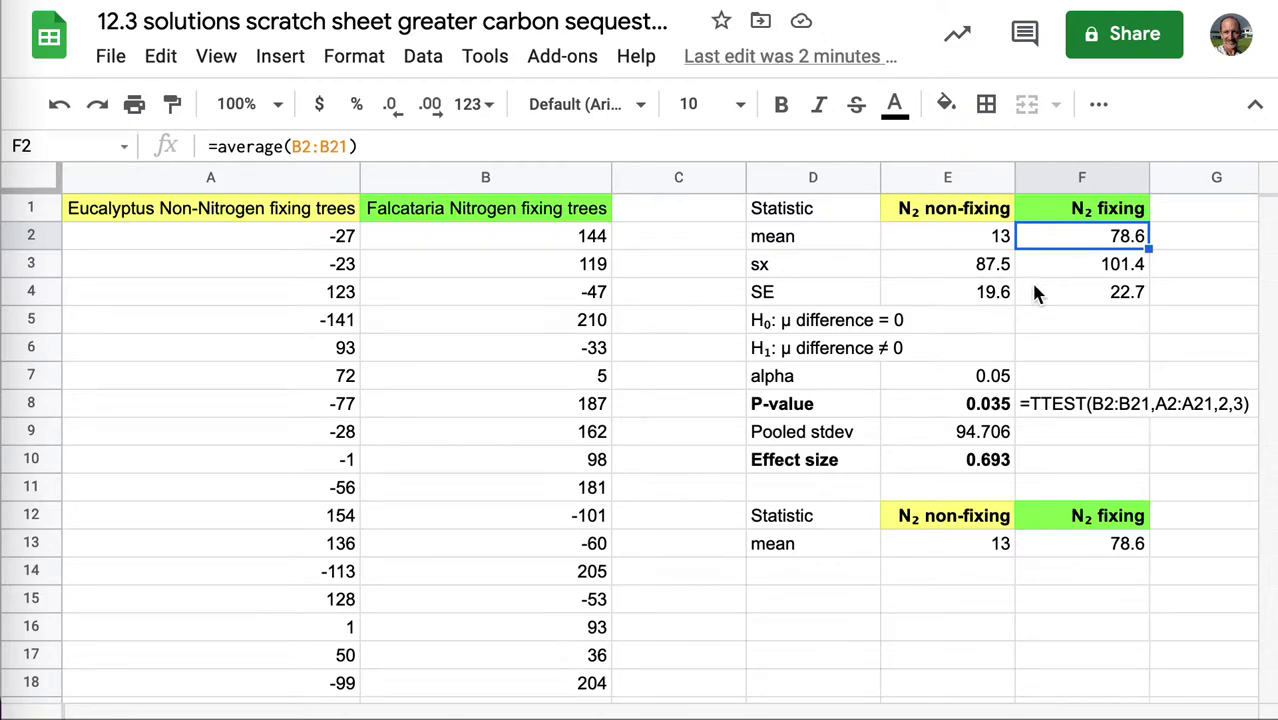
pyautogui.click(979, 405)
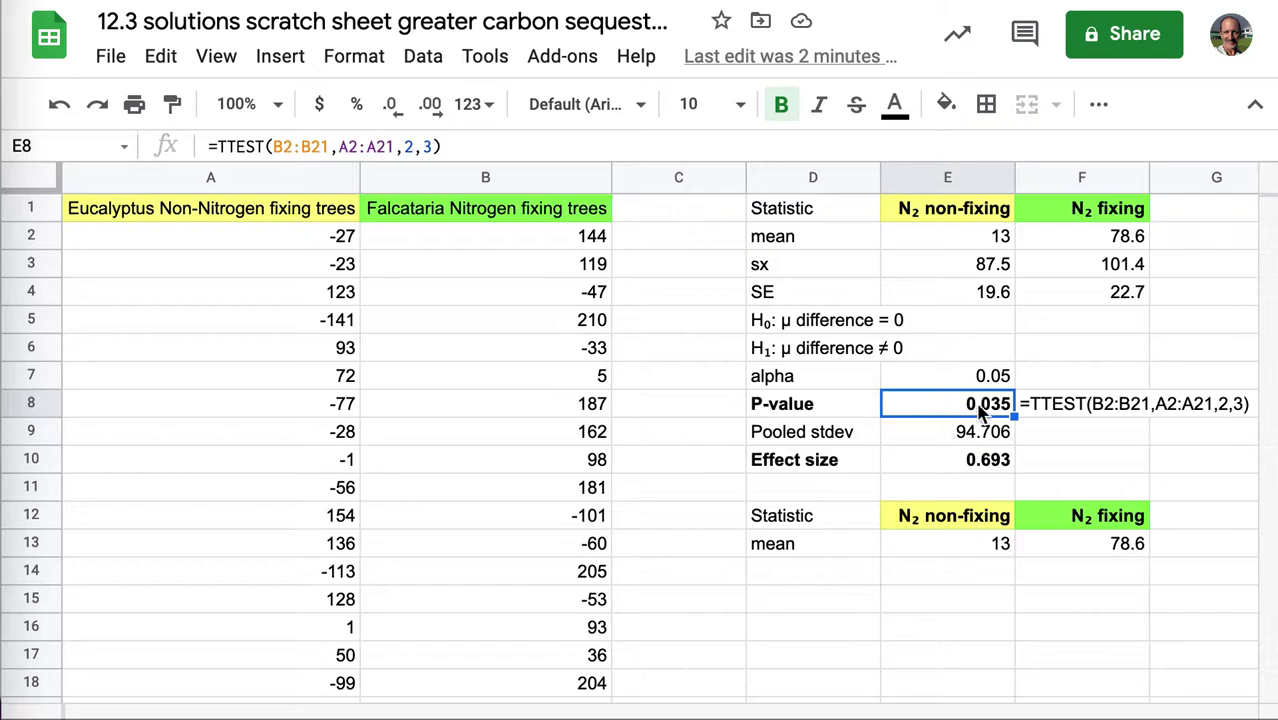
pyautogui.click(1112, 405)
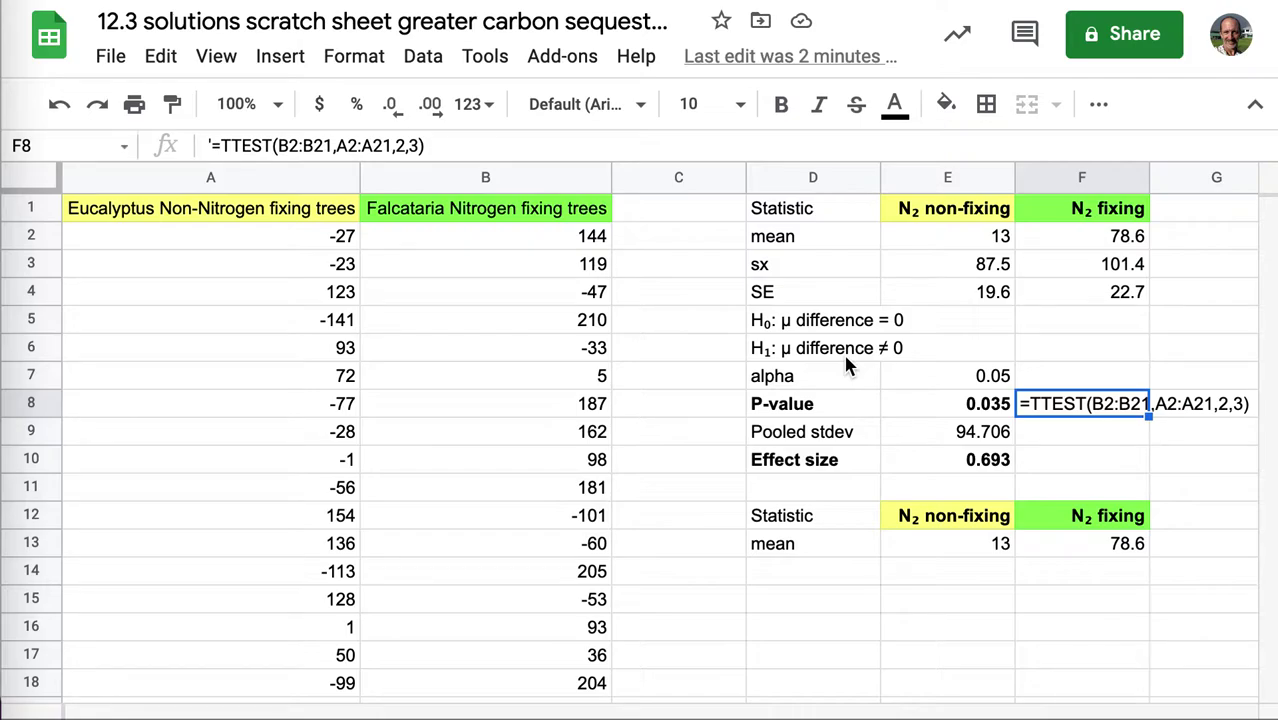
# - Insert a column chart of the summary means in D12:F13
pyautogui.click(914, 535)
pyautogui.moveTo(770, 520); pyautogui.dragTo(1073, 538)
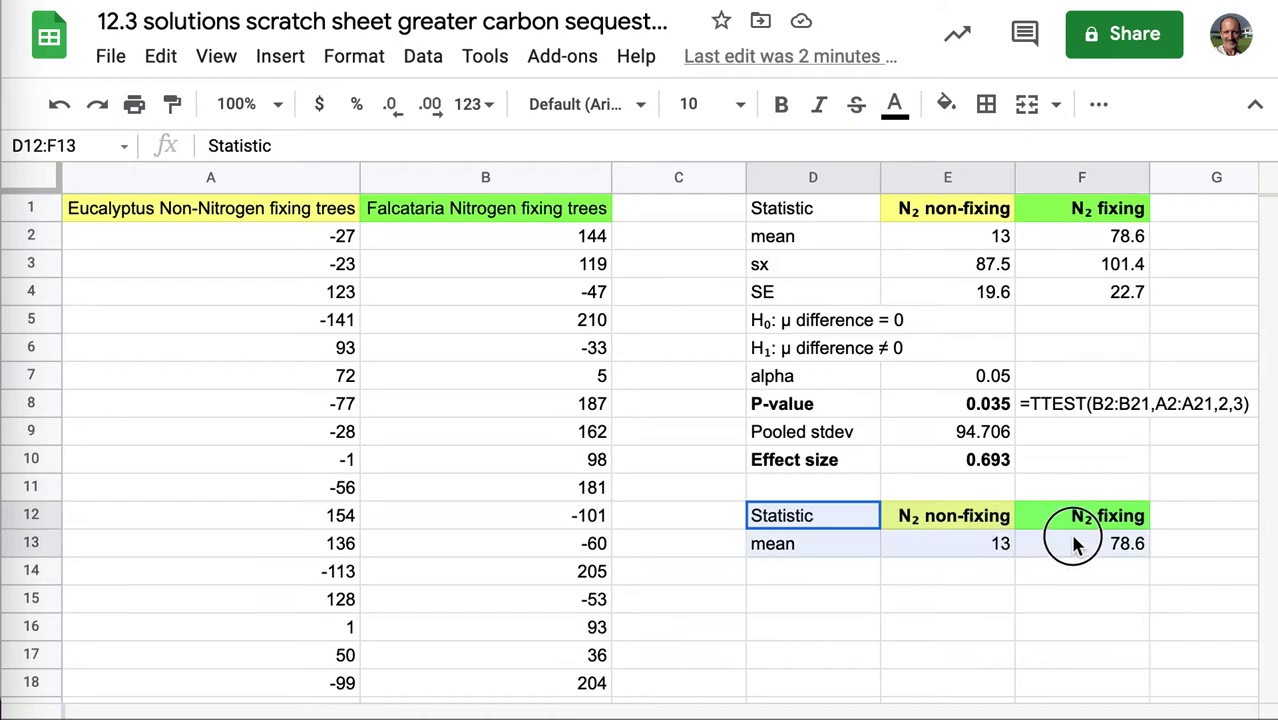
pyautogui.click(1098, 106)
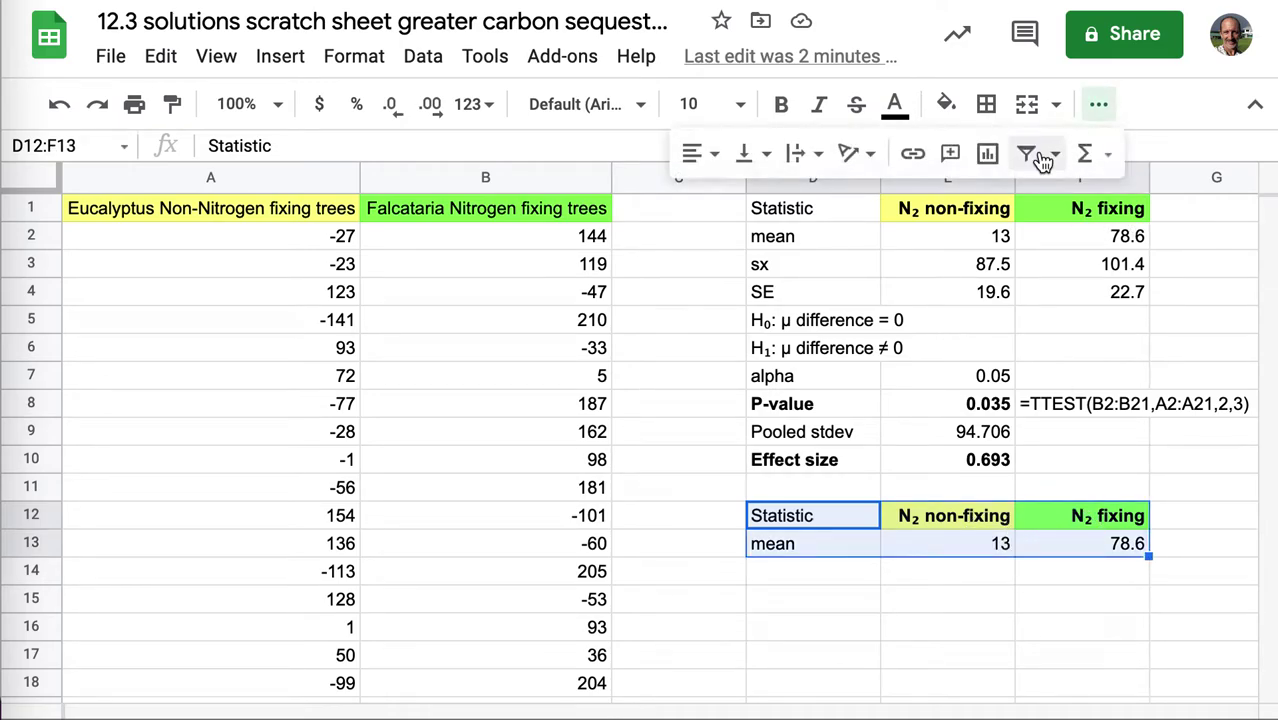
pyautogui.click(988, 155)
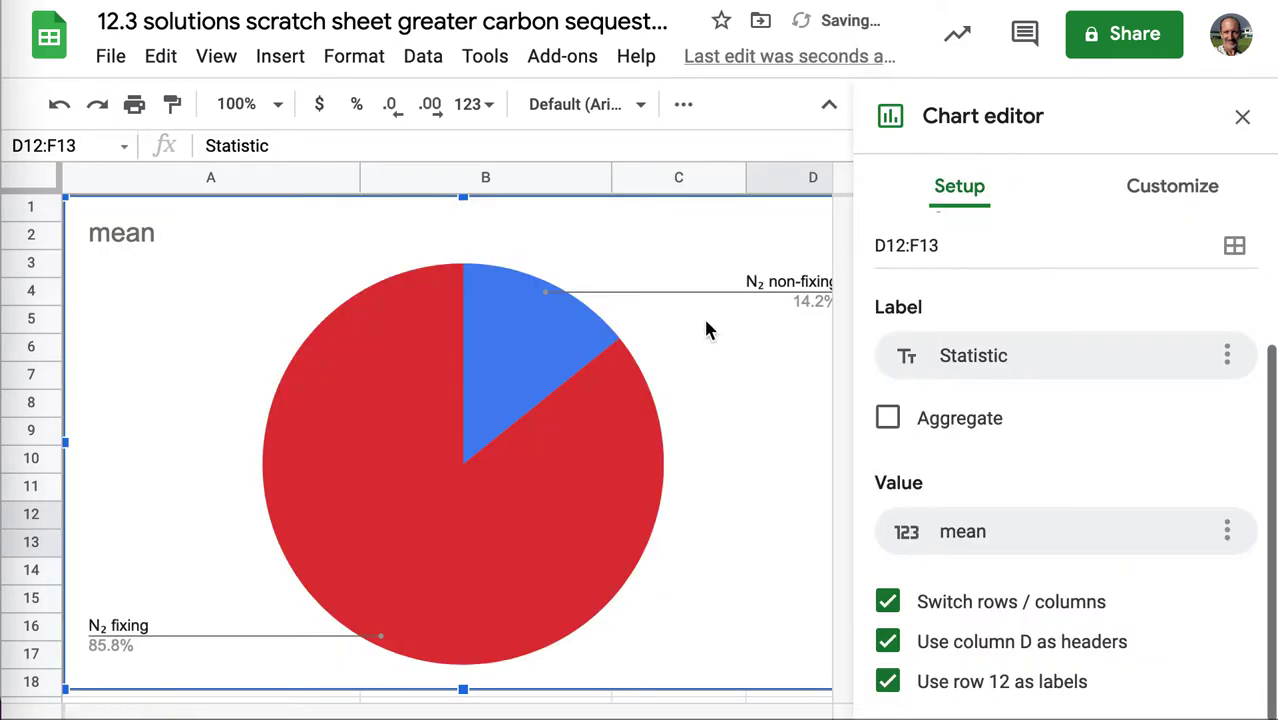
pyautogui.scroll(3, 1062, 280)
pyautogui.click(1061, 298)
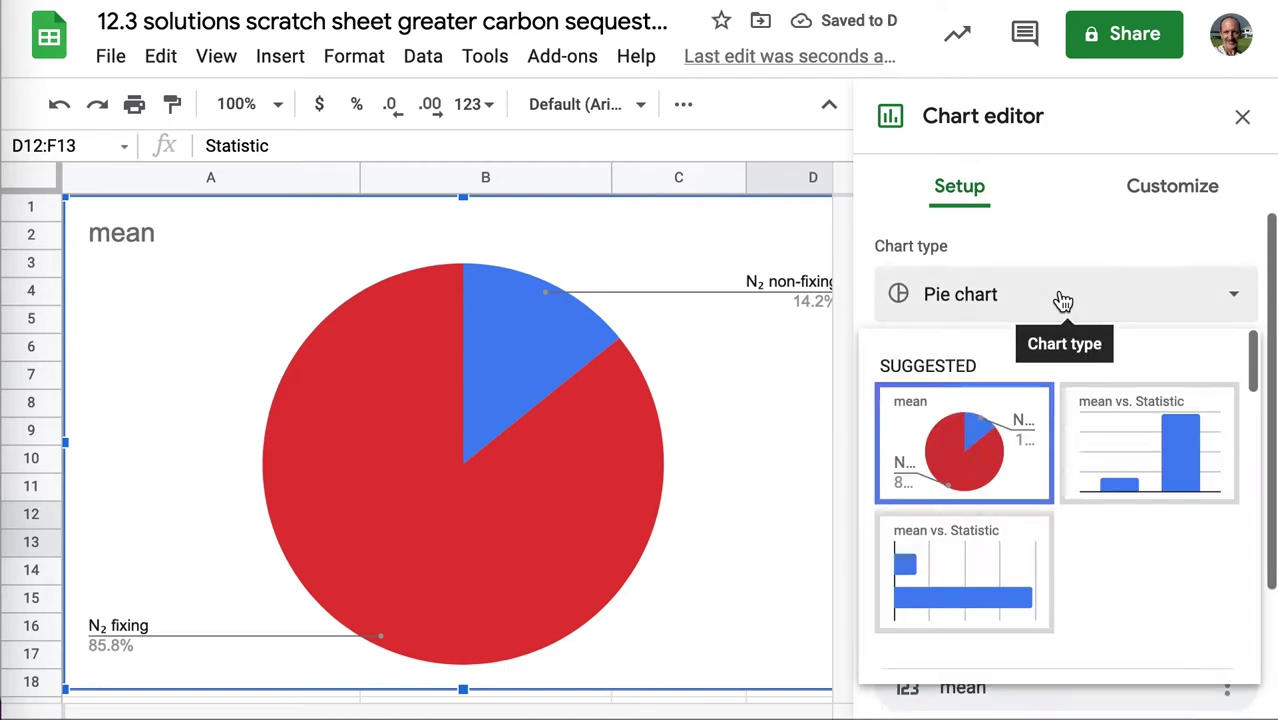
pyautogui.click(1127, 430)
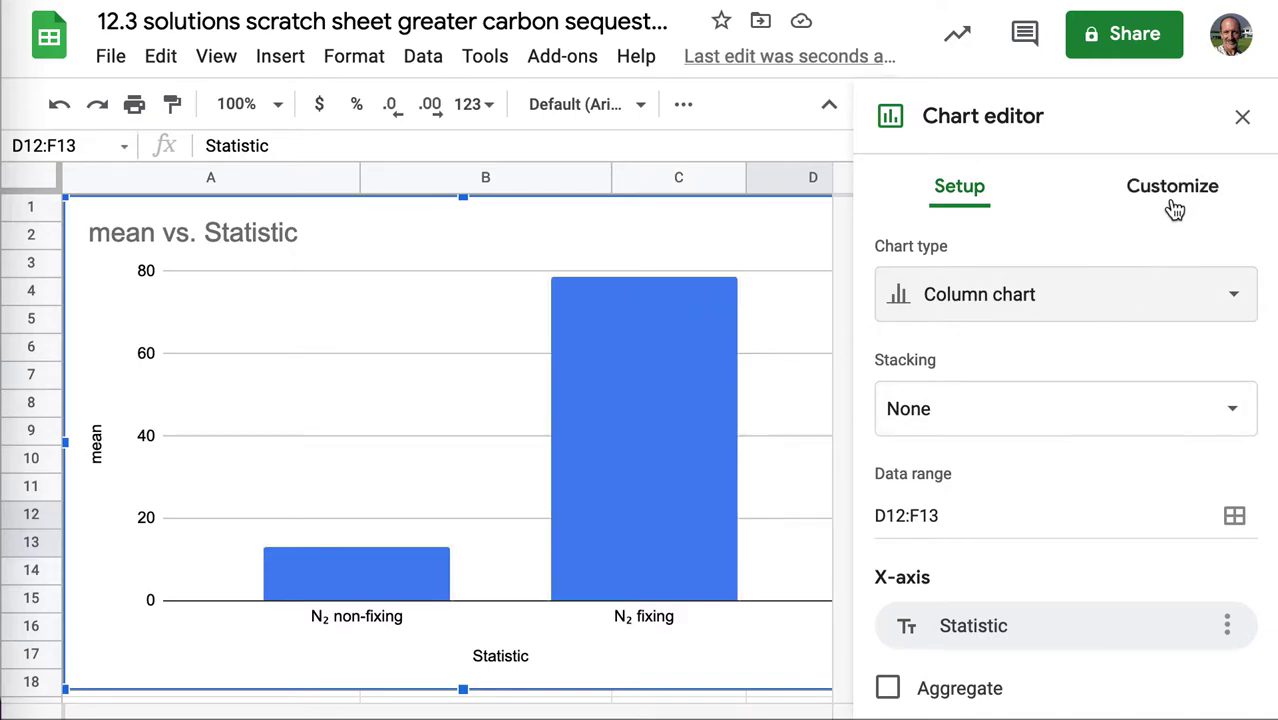
# - Under Gridlines and ticks, set the vertical axis minor gridline count to 4
pyautogui.click(1170, 200)
pyautogui.scroll(-1, 1113, 482)
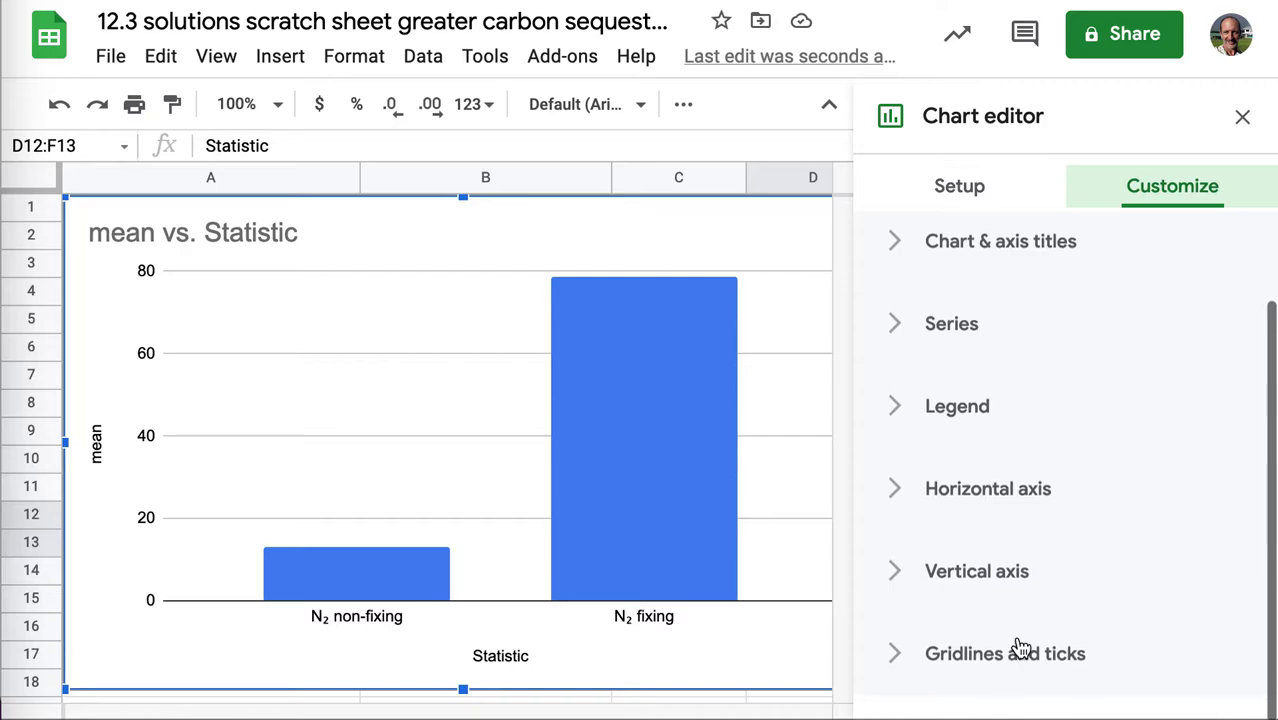
pyautogui.click(1016, 652)
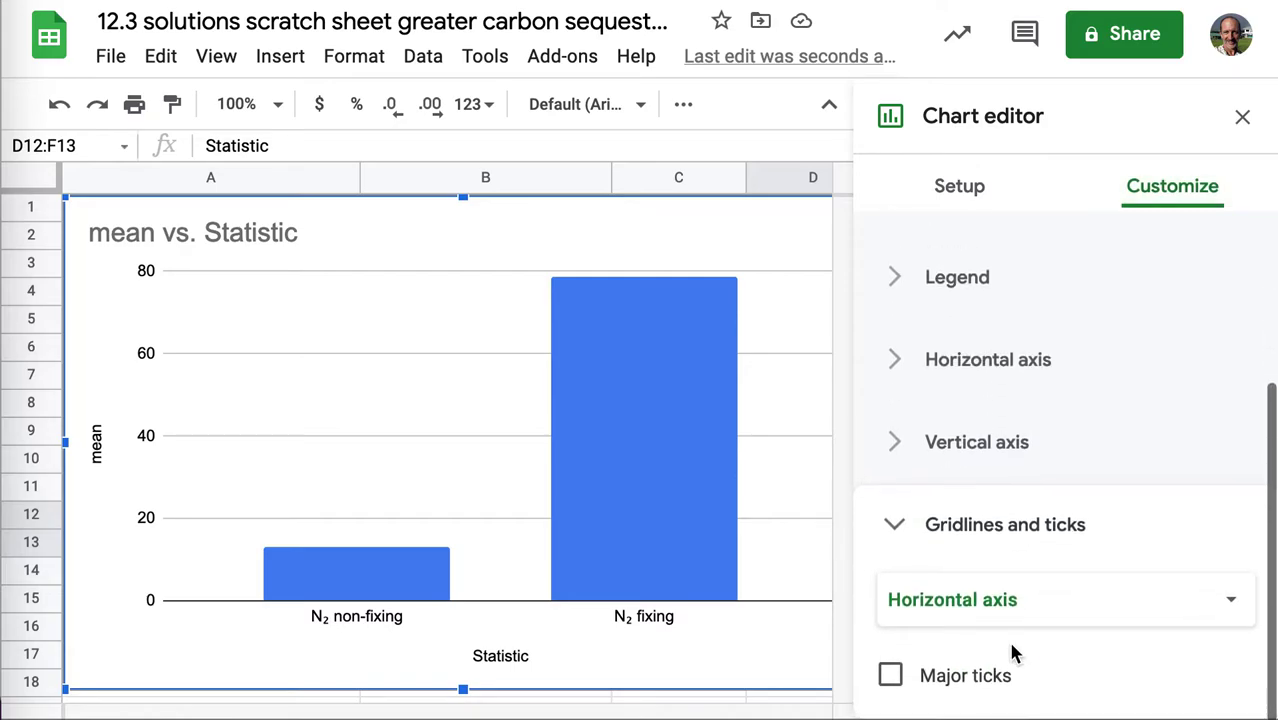
pyautogui.click(1065, 620)
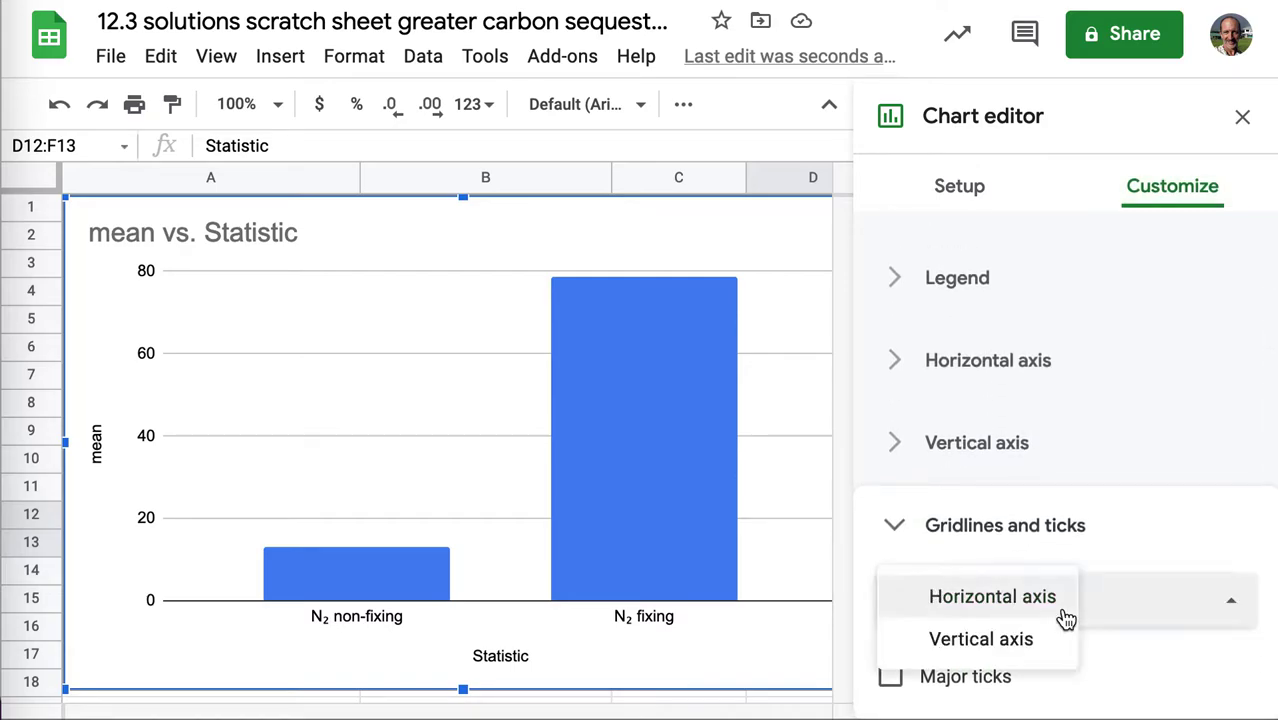
pyautogui.click(1027, 642)
pyautogui.scroll(-3, 1150, 655)
pyautogui.scroll(1, 1150, 655)
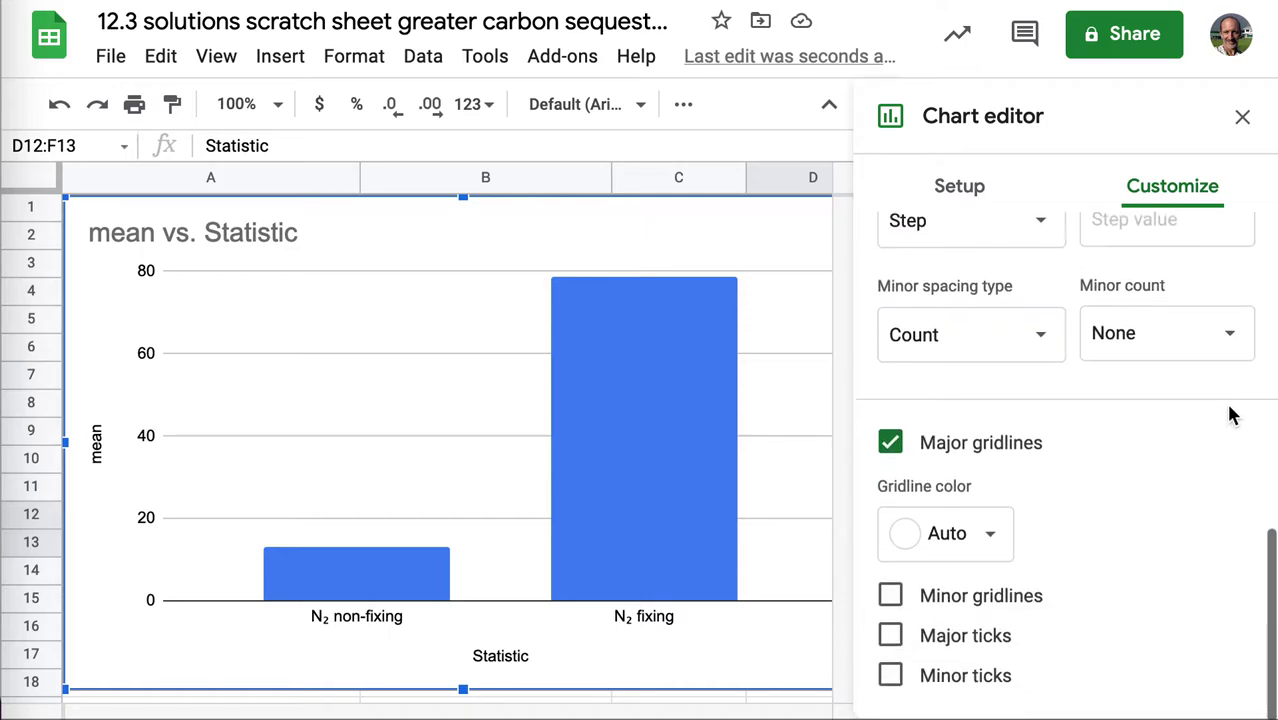
pyautogui.click(1192, 333)
pyautogui.click(1135, 568)
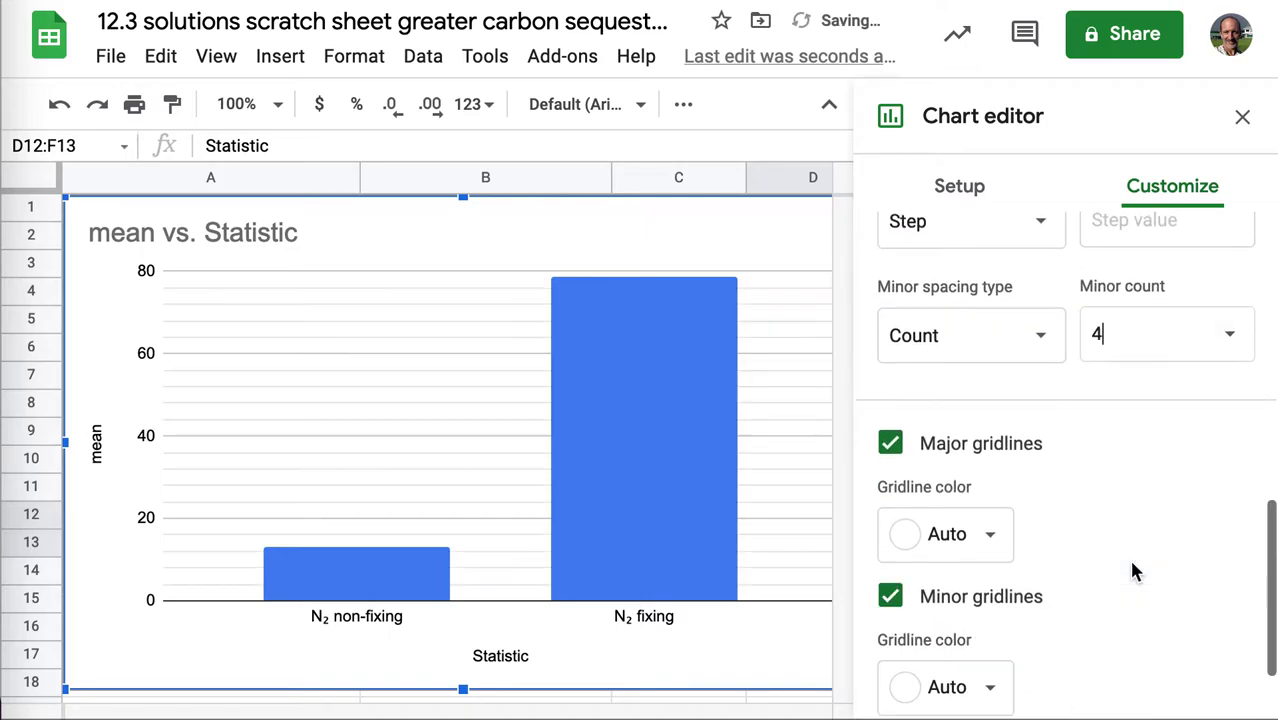
pyautogui.scroll(3, 1133, 568)
pyautogui.scroll(2, 907, 422)
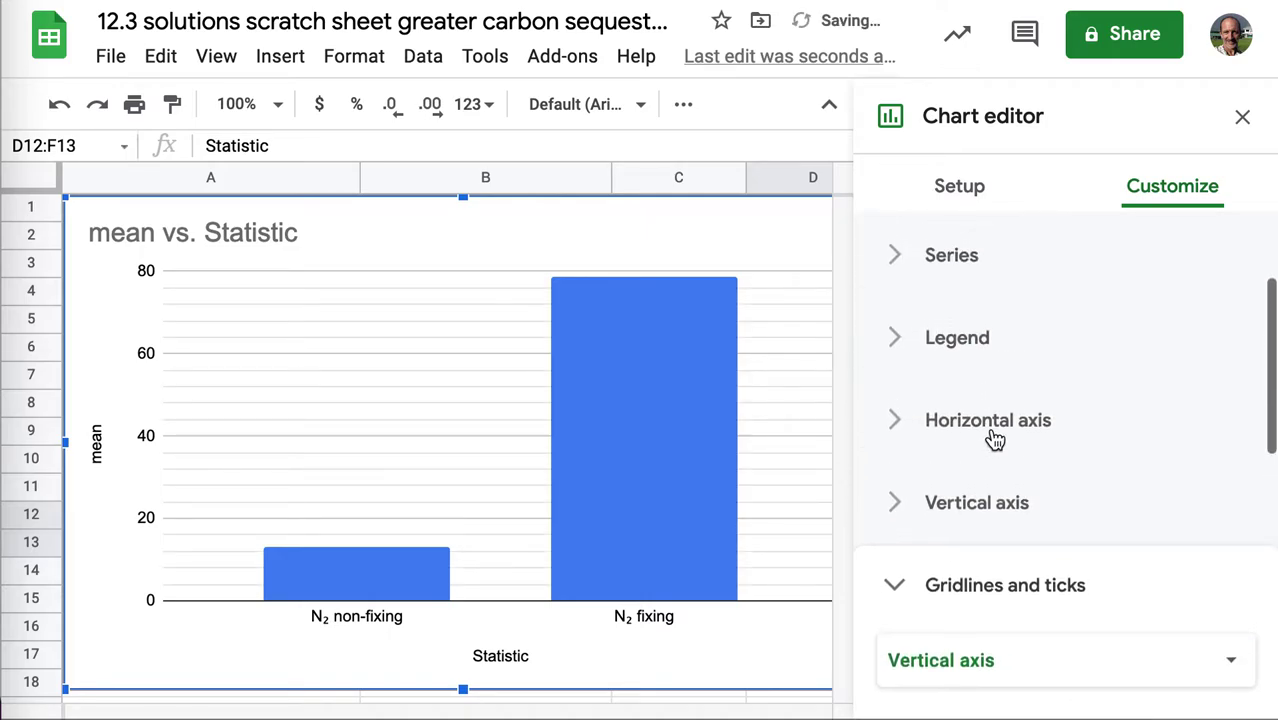
# - Turn on data labels for the mean series so the bars read 13 and 78.6
pyautogui.click(912, 257)
pyautogui.scroll(-2, 1007, 408)
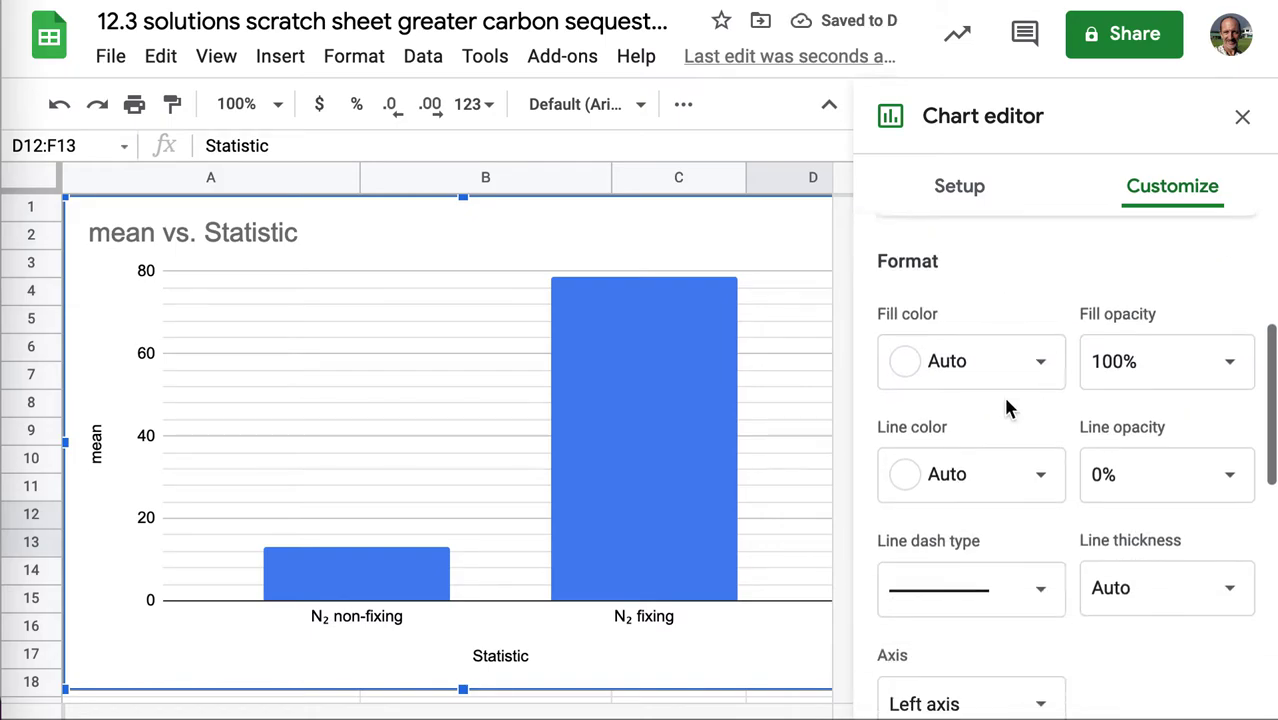
pyautogui.scroll(-5, 1007, 408)
pyautogui.click(958, 348)
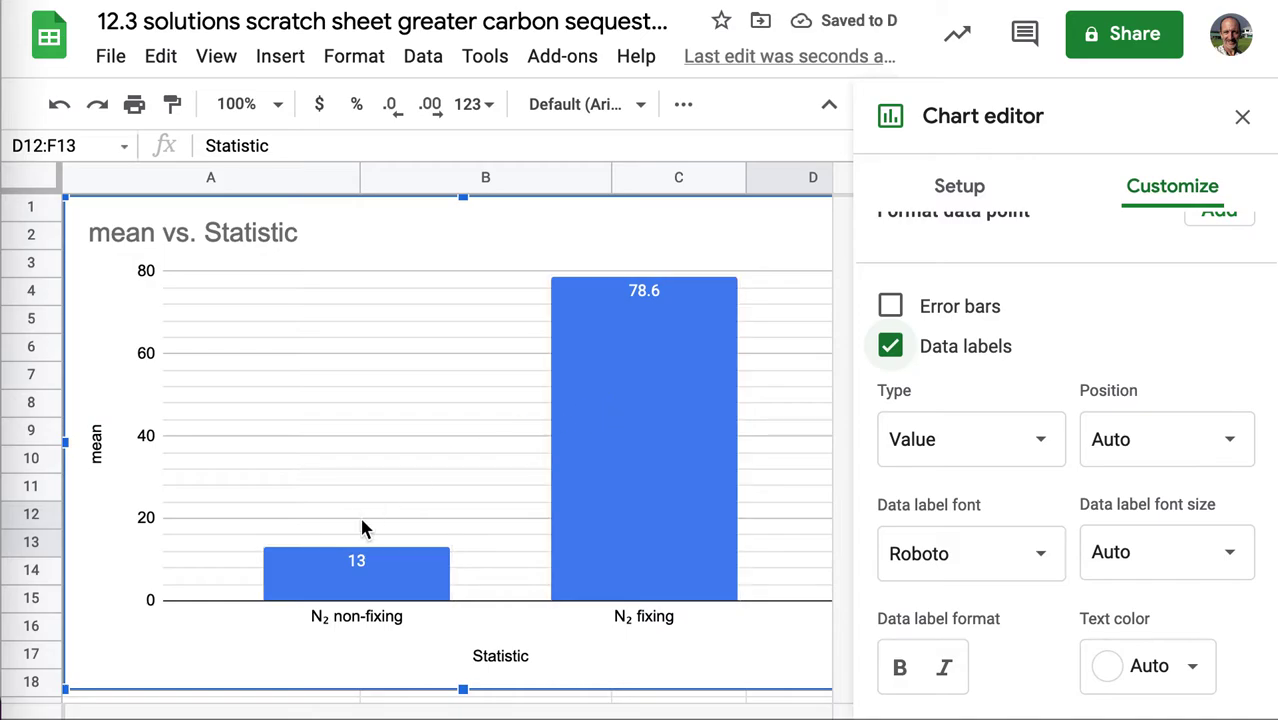
pyautogui.click(323, 572)
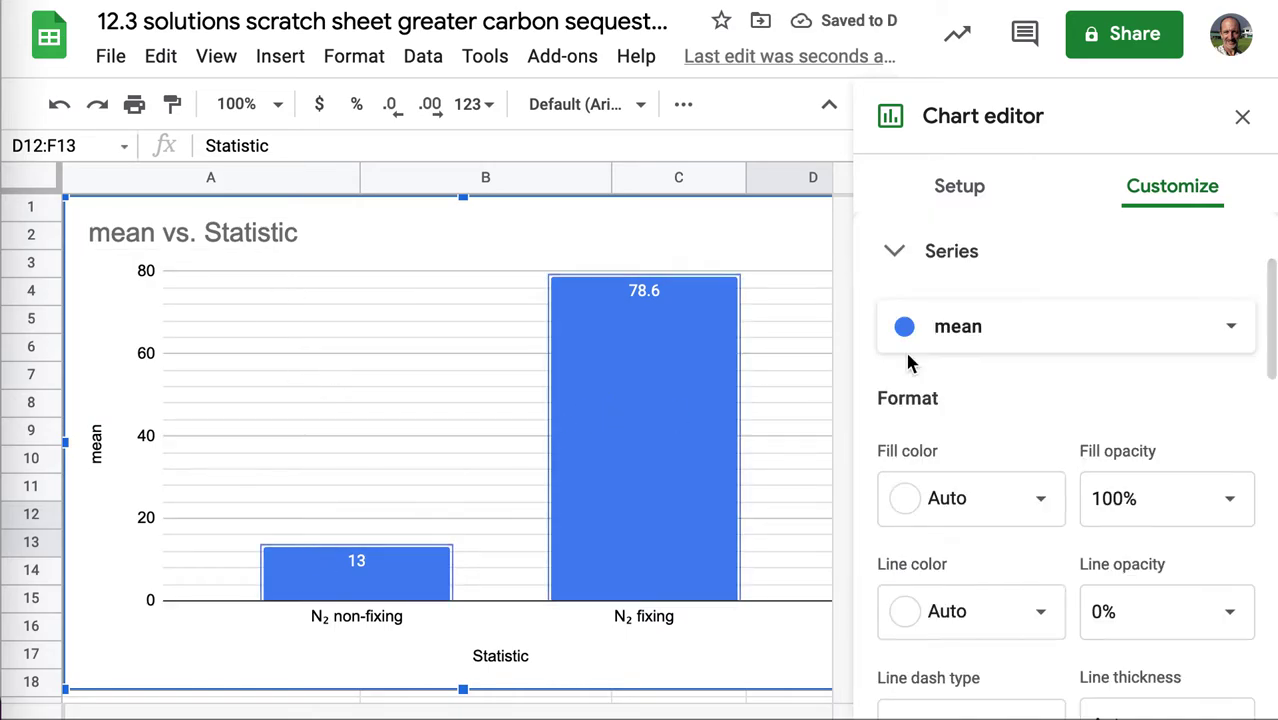
pyautogui.scroll(-2, 987, 515)
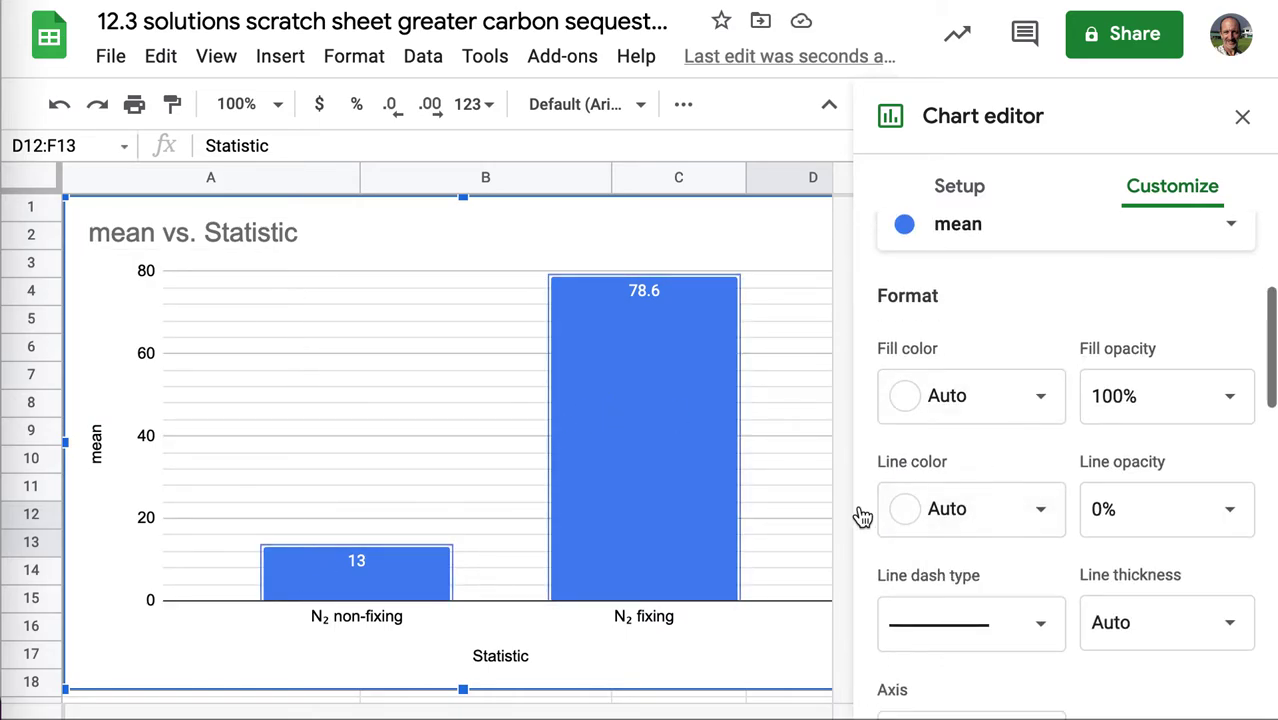
# - Colour the N₂ non-fixing bar orange and the N₂ fixing bar dark green
pyautogui.click(426, 582)
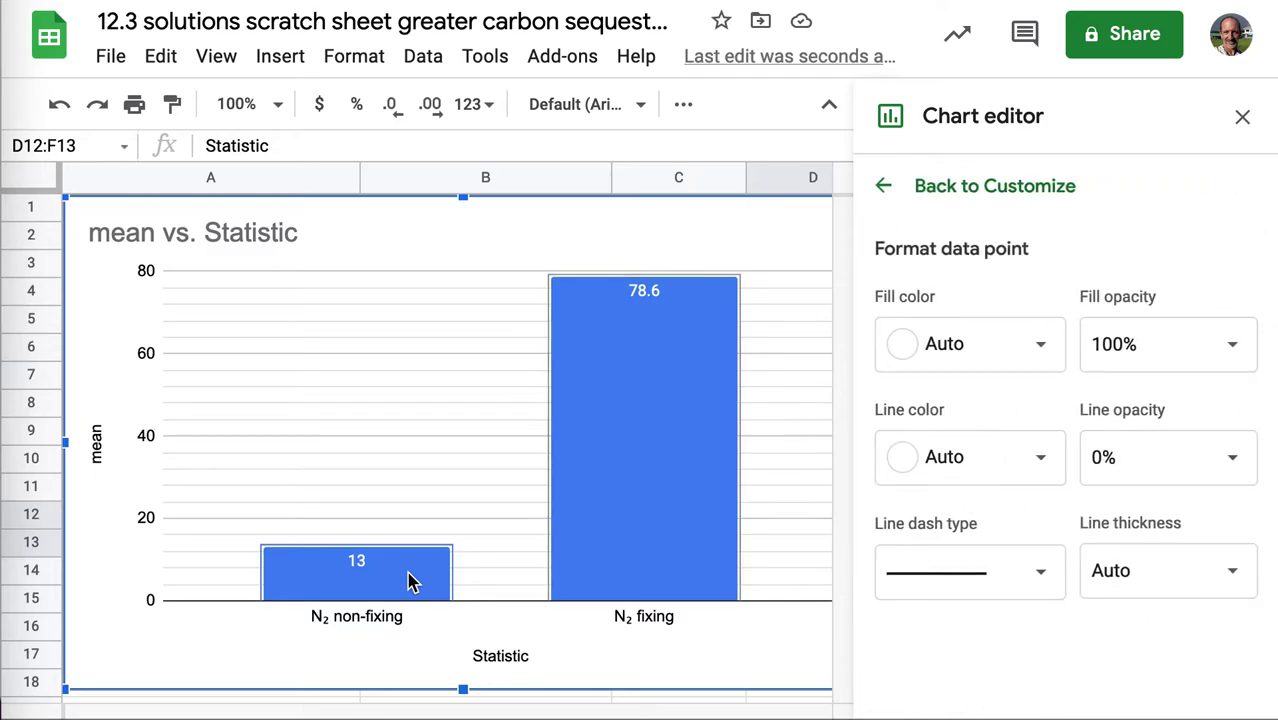
pyautogui.click(985, 350)
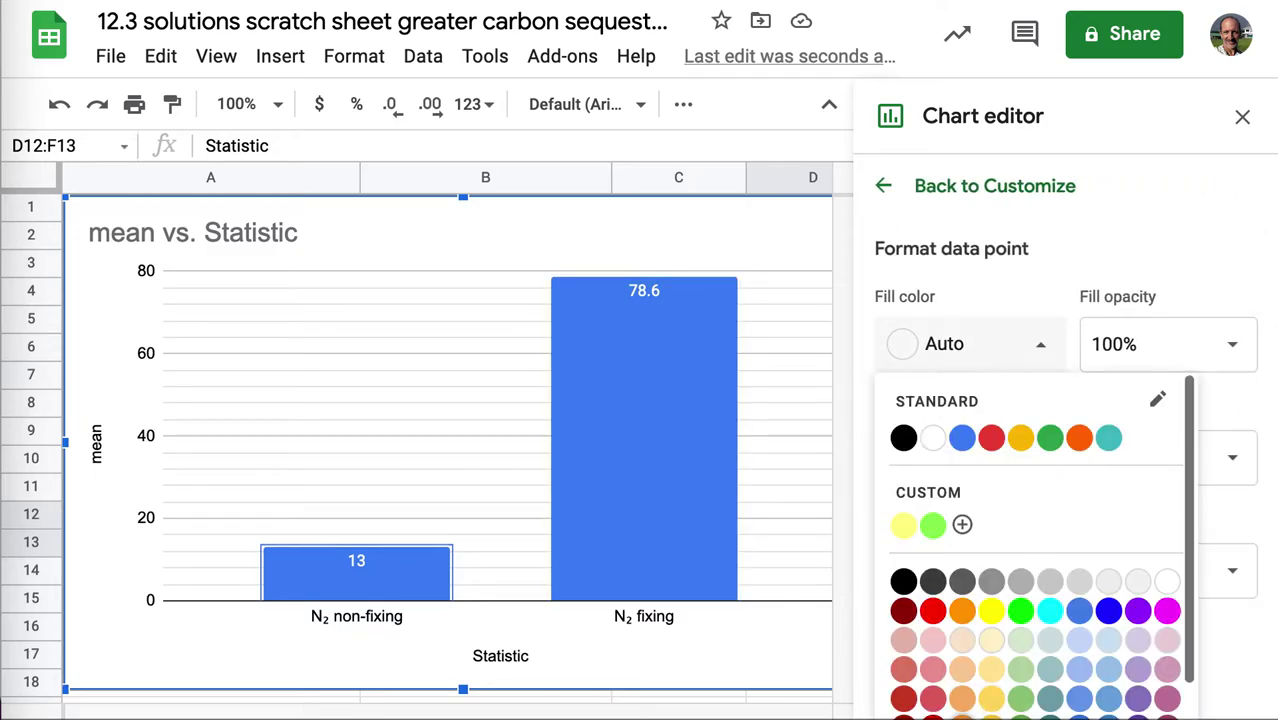
pyautogui.click(962, 700)
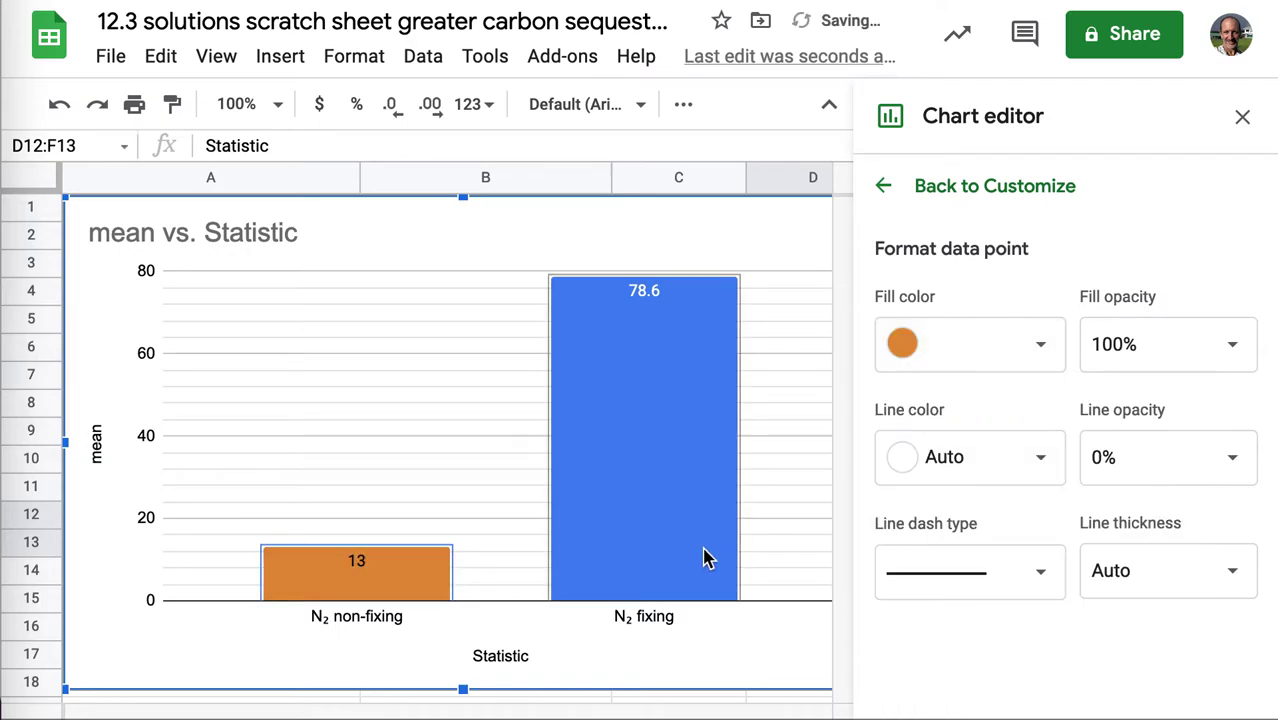
pyautogui.click(688, 538)
pyautogui.click(1050, 356)
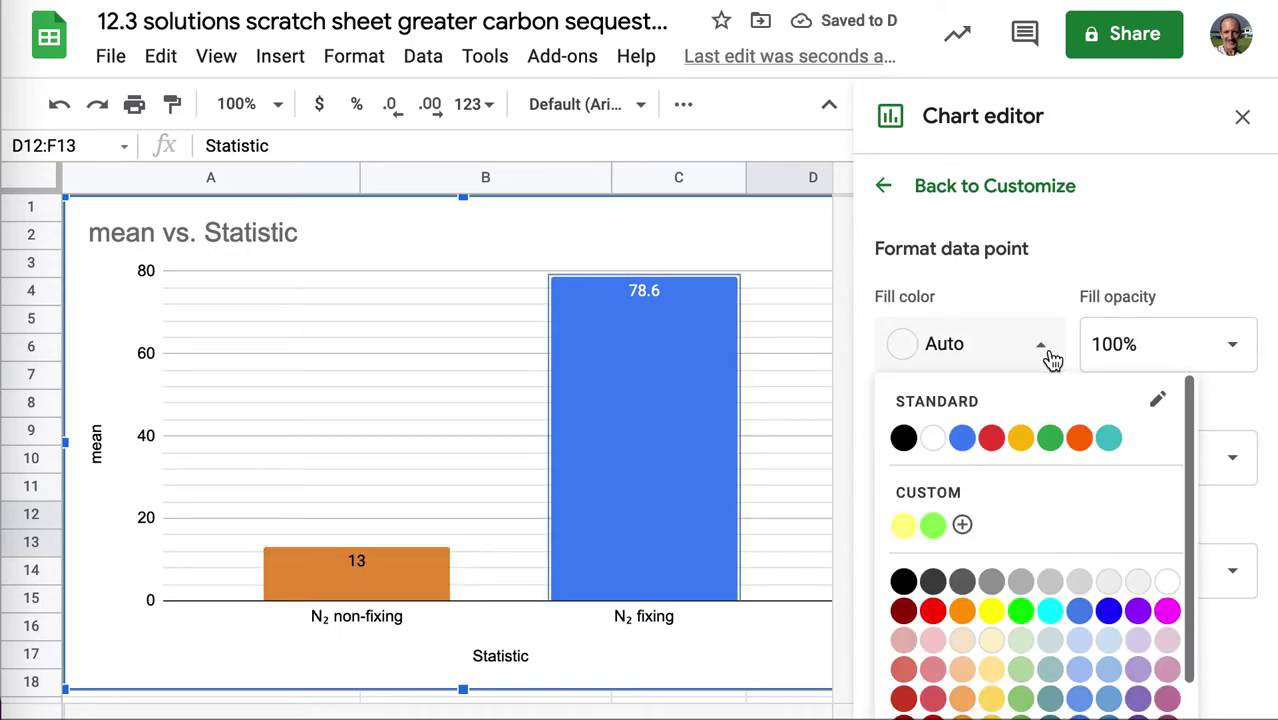
pyautogui.scroll(-2, 1084, 518)
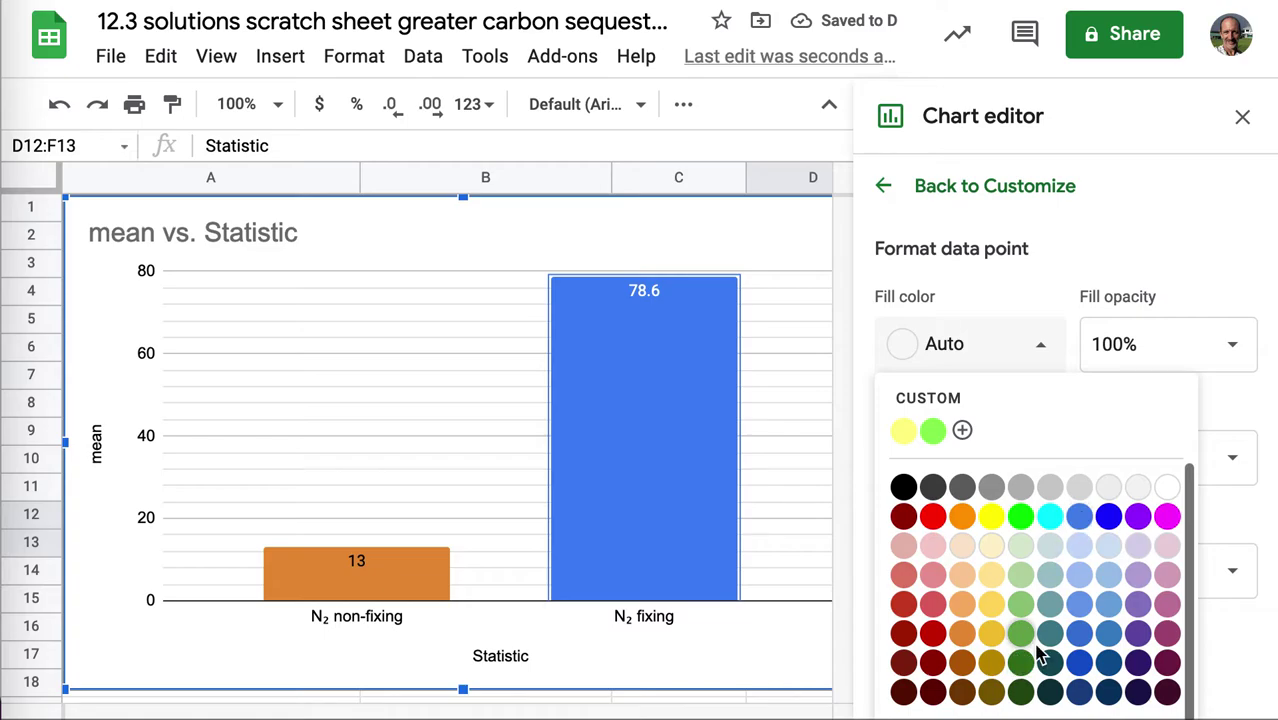
pyautogui.click(1020, 662)
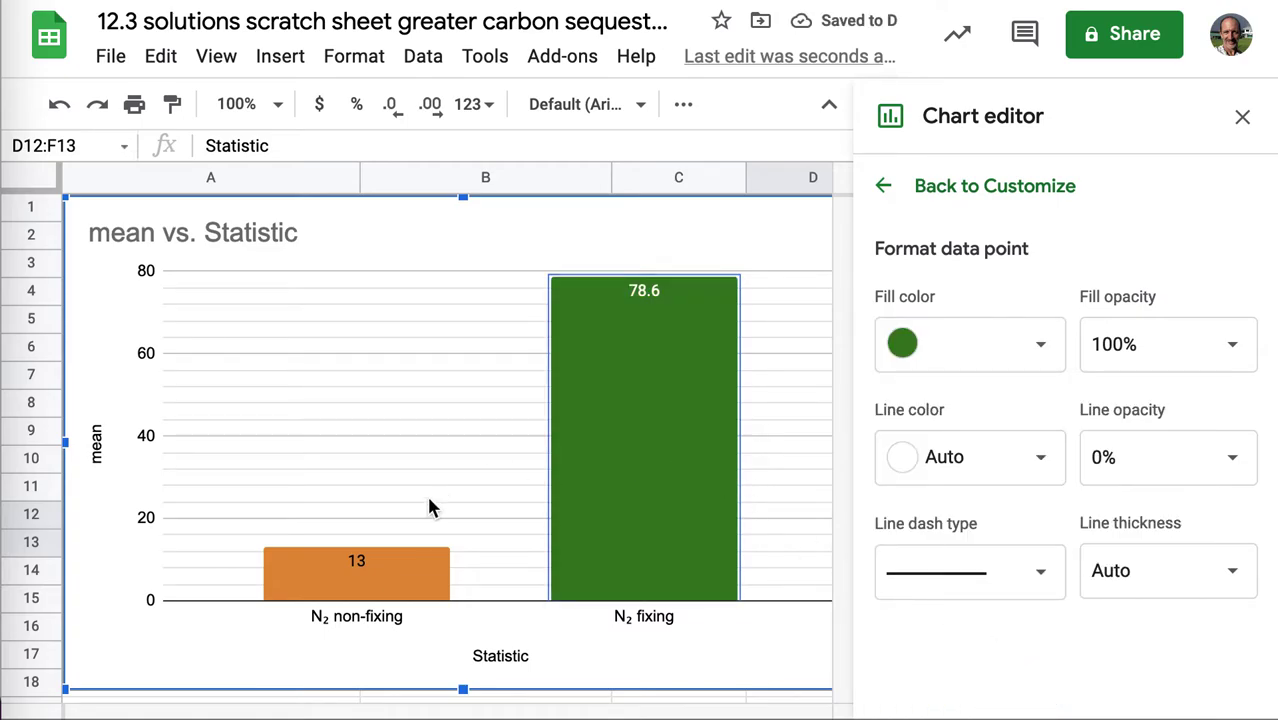
pyautogui.click(490, 660)
# - Replace the 'Statistic' axis title with 'Different types of trees by family (non-Fabaceae versus Fabaceae)'
pyautogui.click(491, 660)
pyautogui.doubleClick(491, 660)
pyautogui.write('Different types of trees b y f')
pyautogui.press('BackSpace')
pyautogui.press('BackSpace')
pyautogui.press('BackSpace')
pyautogui.press('BackSpace')
pyautogui.write('y fam')
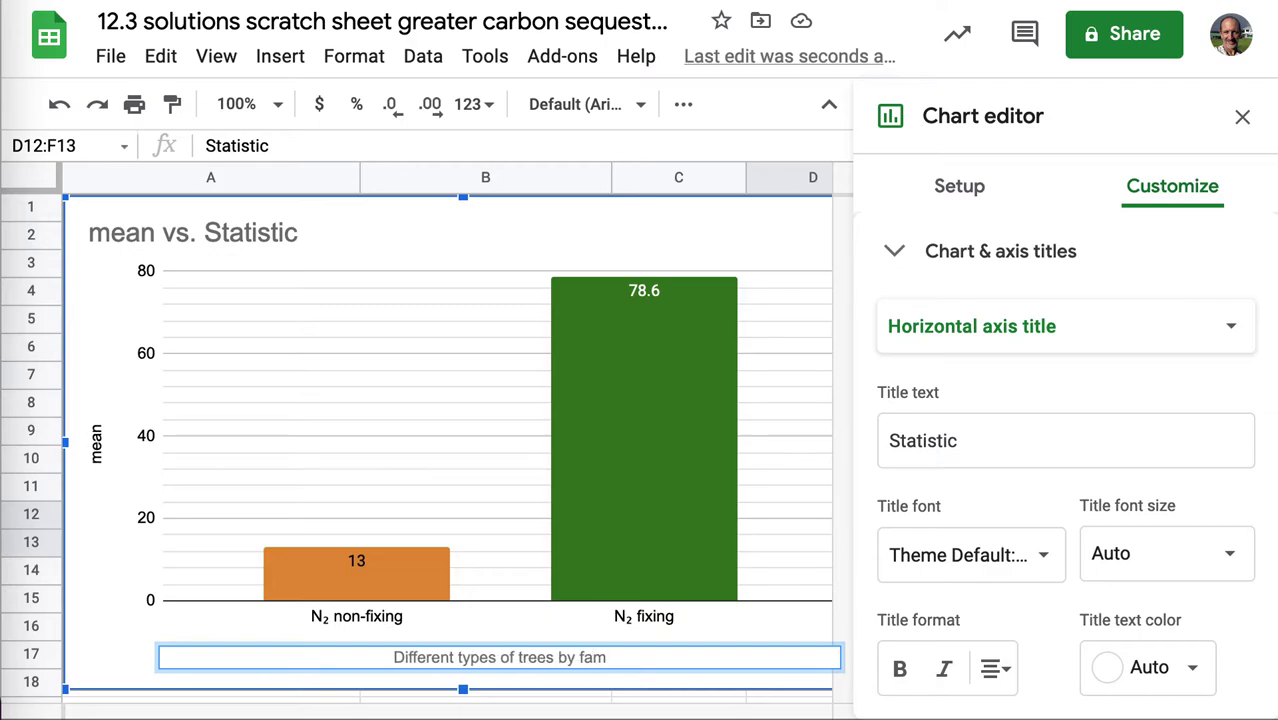
pyautogui.write('ily')
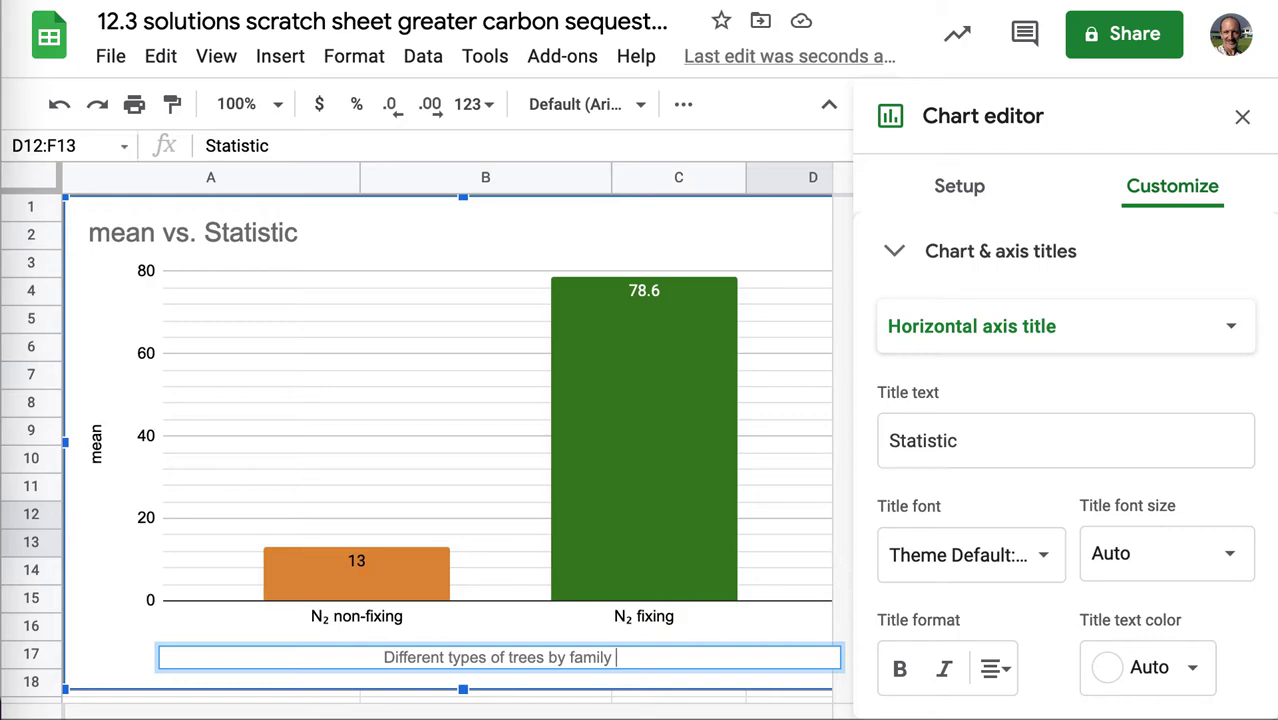
pyautogui.write(' (non-')
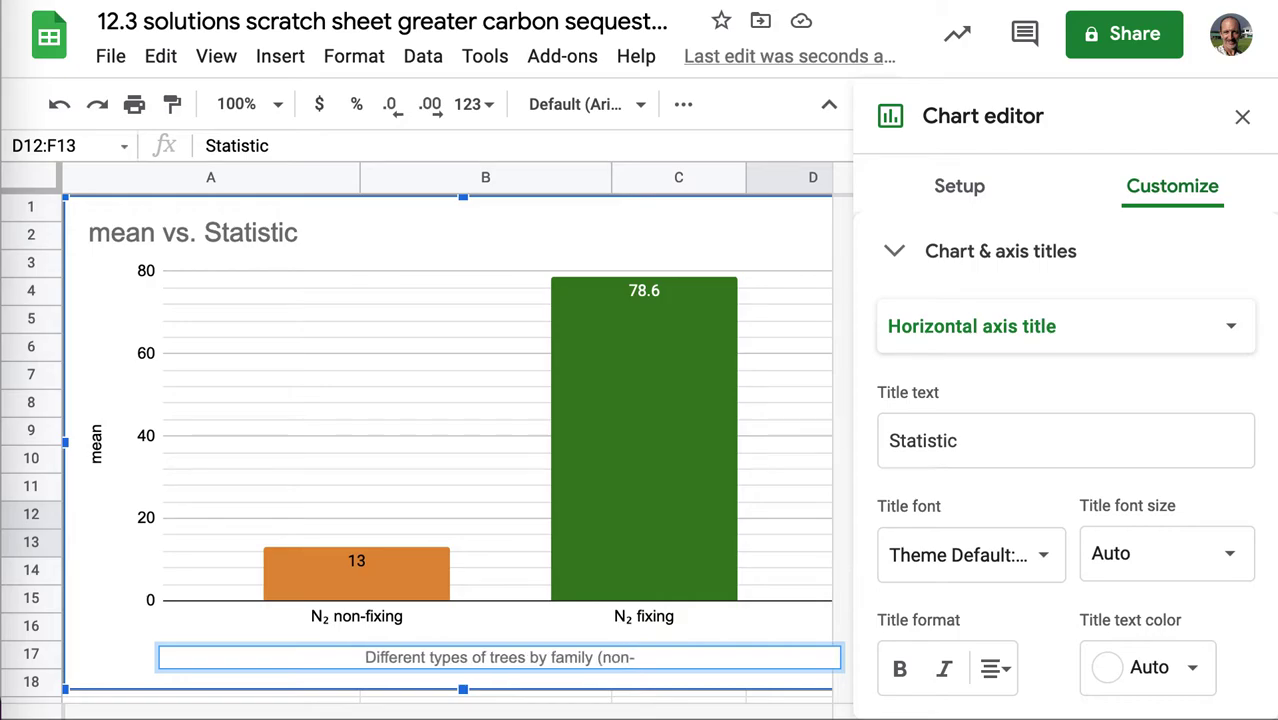
pyautogui.write('Fabace')
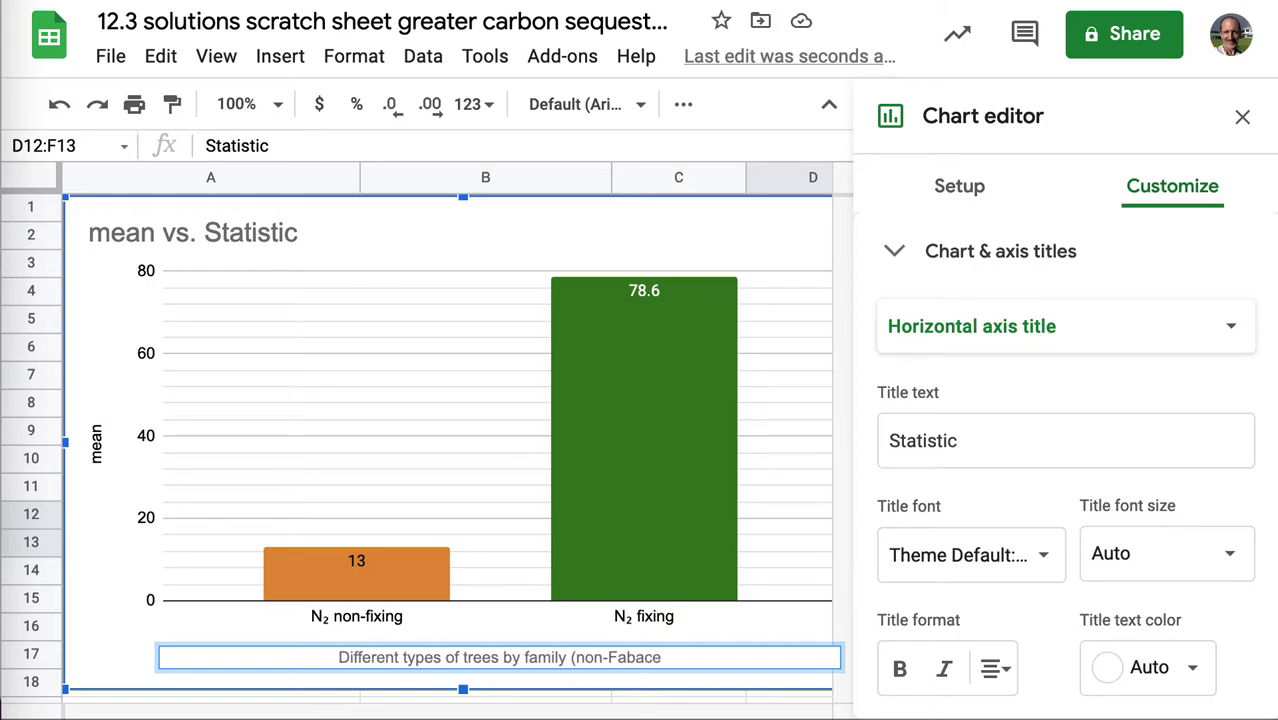
pyautogui.write('ae vesus Fabacea')
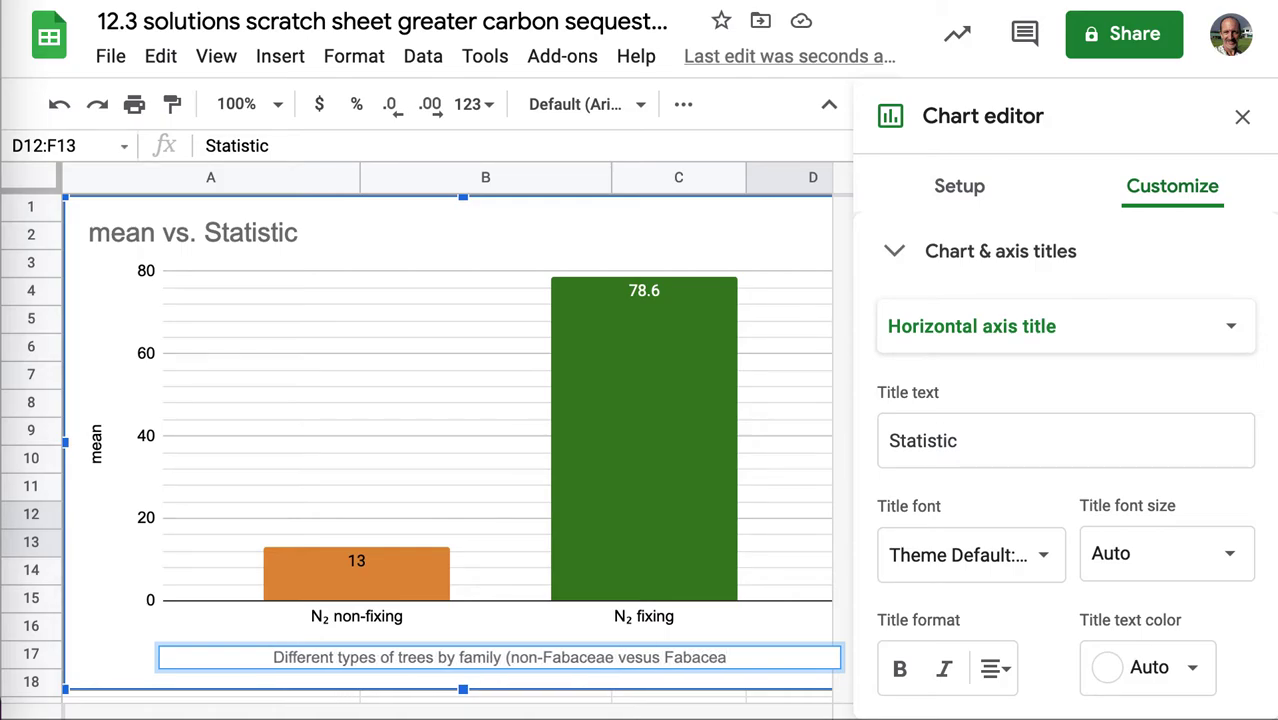
pyautogui.write('e)')
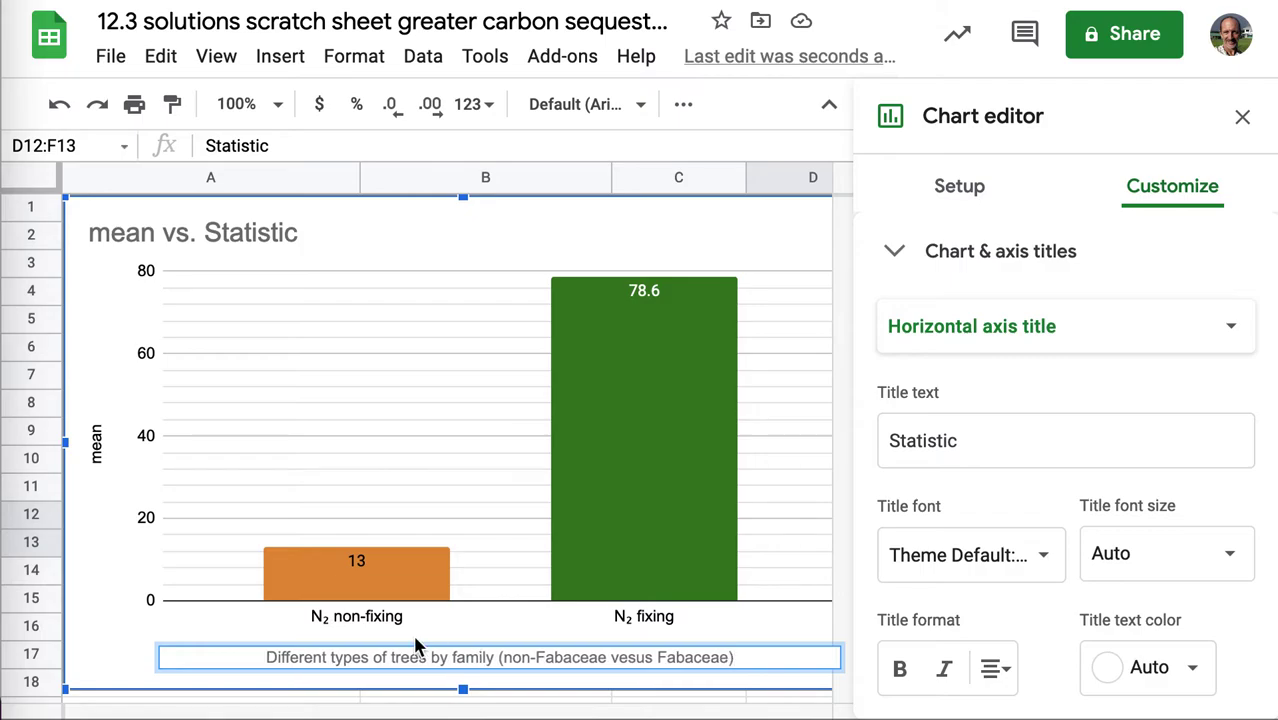
# - Title the vertical axis 'Mean soil organic carbon sequestered'
pyautogui.click(96, 448)
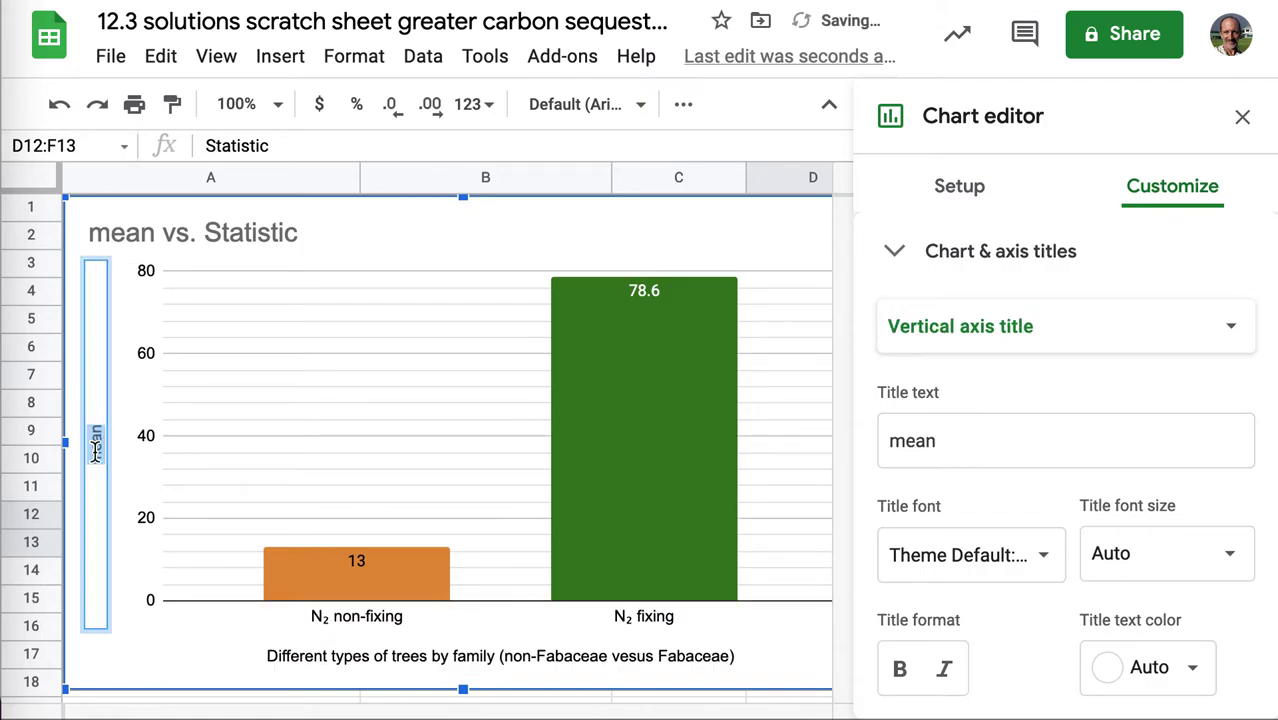
pyautogui.write('Mean')
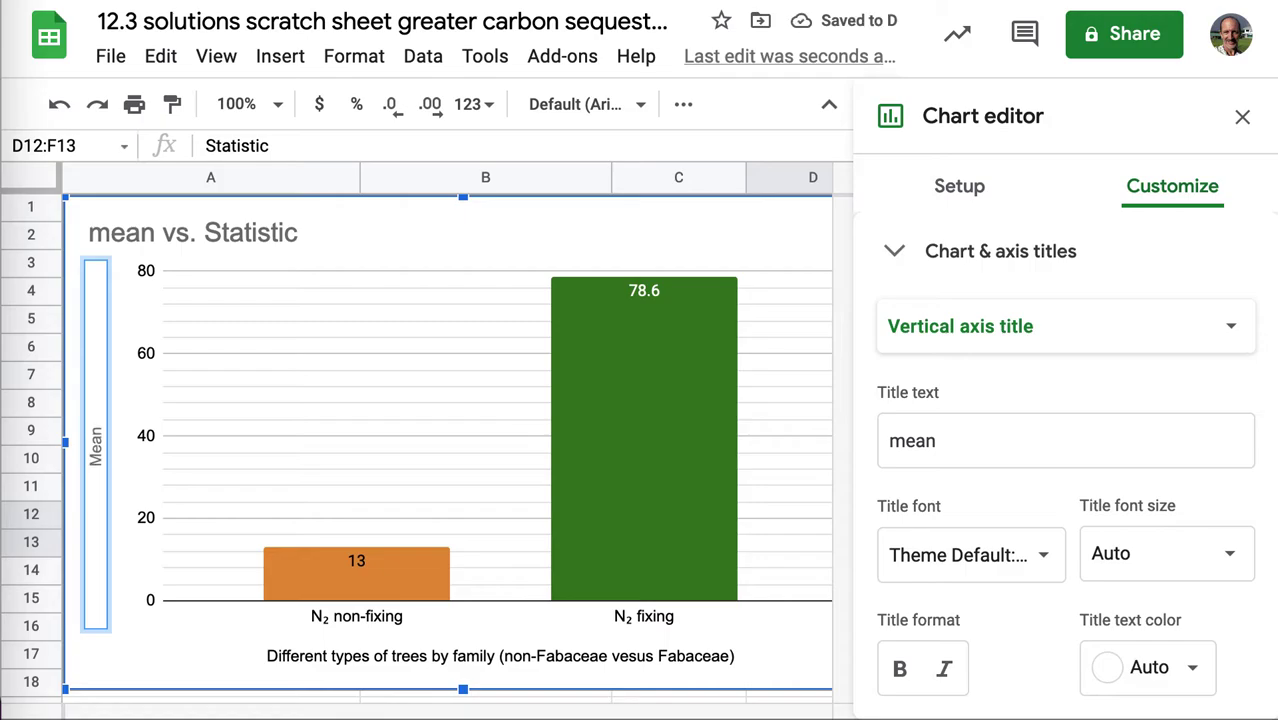
pyautogui.write(' soil organic carbon sequestered')
# - Retitle the chart 'Mean soil organic carbon sequestered by tree family'
pyautogui.click(291, 233)
pyautogui.click(291, 233)
pyautogui.hotkey('ctrl', 'shift', 'Left')
pyautogui.press('BackSpace')
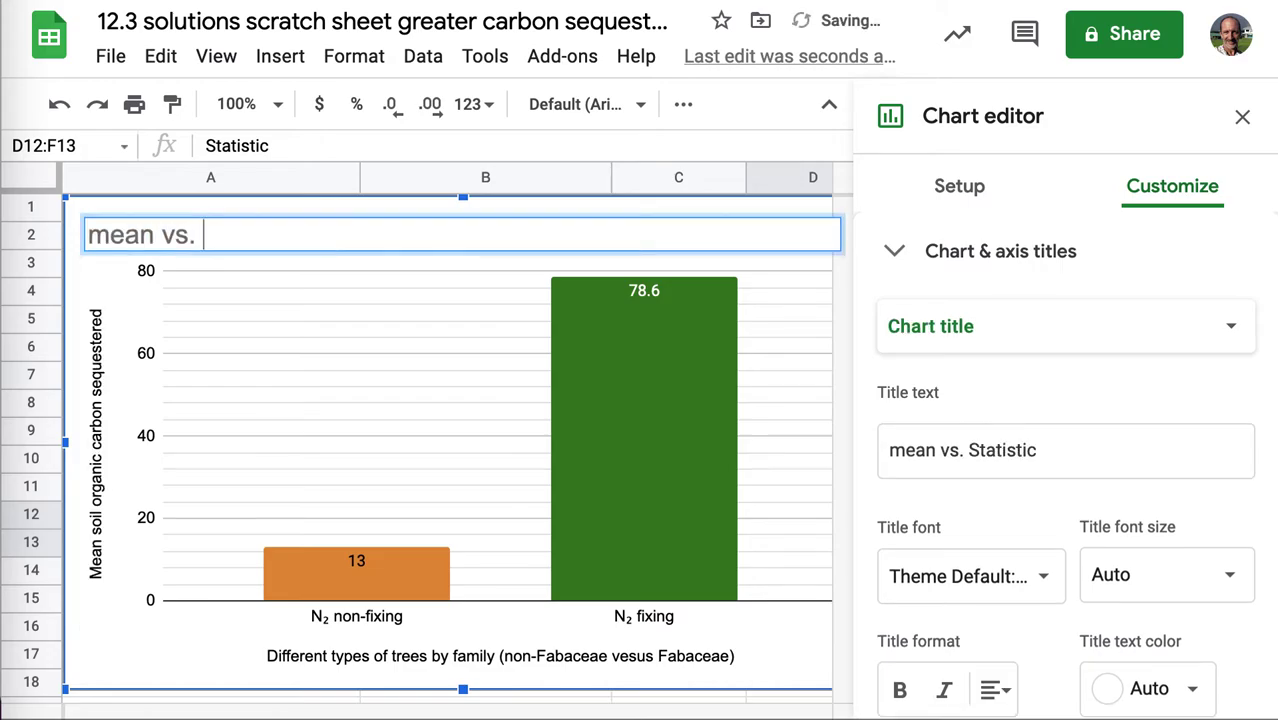
pyautogui.press('BackSpace')
pyautogui.press('BackSpace')
pyautogui.press('BackSpace')
pyautogui.press('BackSpace')
pyautogui.press('BackSpace')
pyautogui.press('BackSpace')
pyautogui.write('S')
pyautogui.press('BackSpace')
pyautogui.write('Mean ')
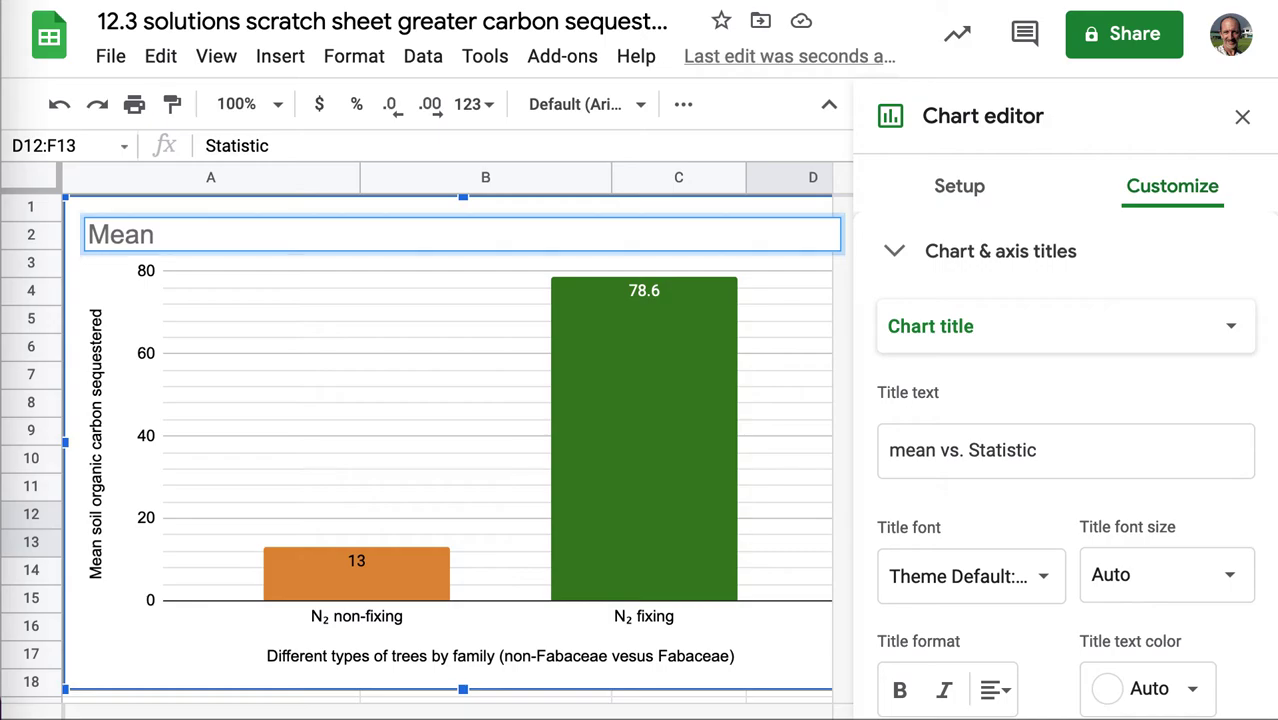
pyautogui.write('soil')
pyautogui.write('organ')
pyautogui.press('BackSpace')
pyautogui.write('anic carbon sequestered')
pyautogui.press('BackSpace')
pyautogui.write('ed by tree family')
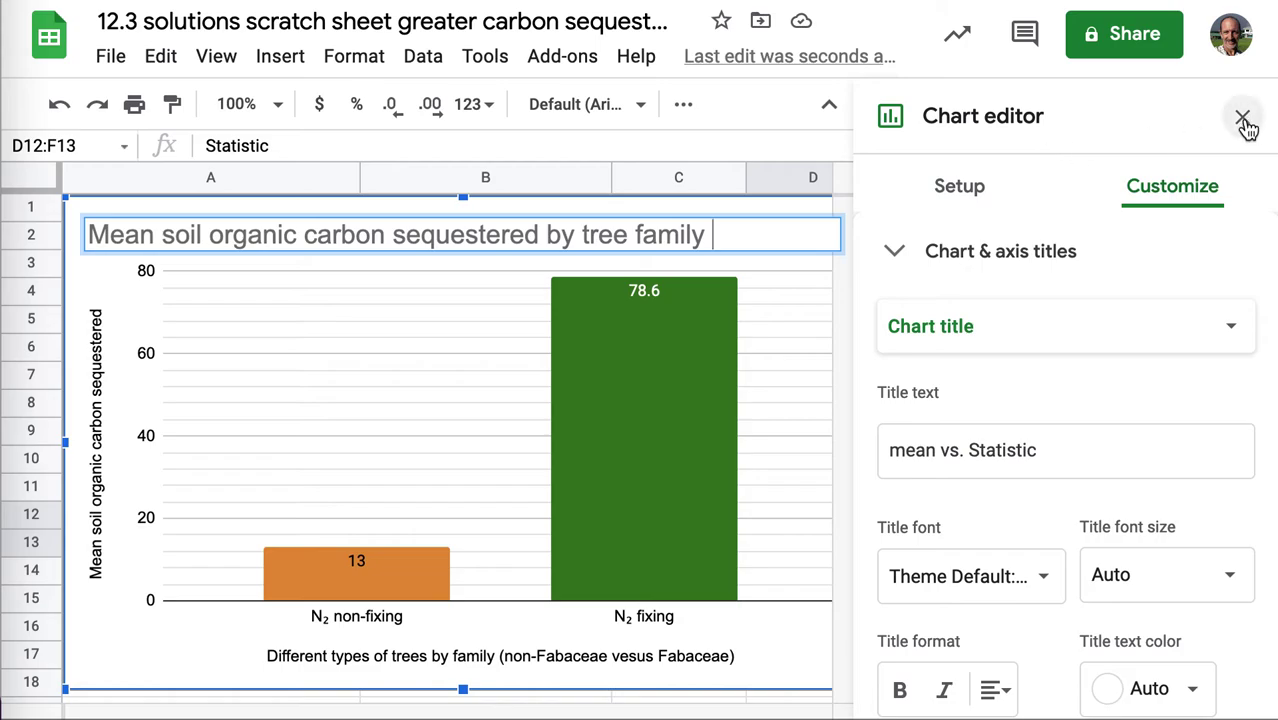
# - Move the chart below the statistics table and check the Eucalyptus and Falcataria headers
pyautogui.click(1243, 120)
pyautogui.moveTo(785, 255)
pyautogui.mouseDown()
pyautogui.moveTo(767, 325)
pyautogui.moveTo(990, 674)
pyautogui.mouseUp()
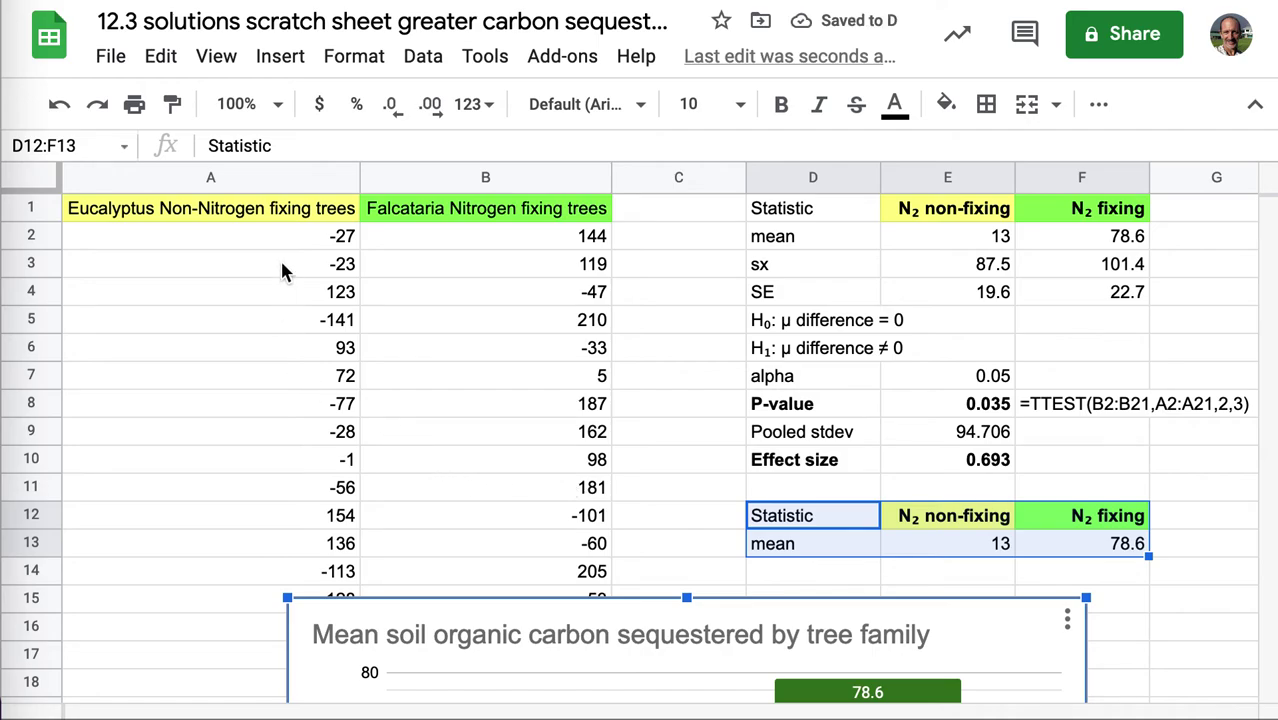
pyautogui.click(306, 236)
pyautogui.click(440, 214)
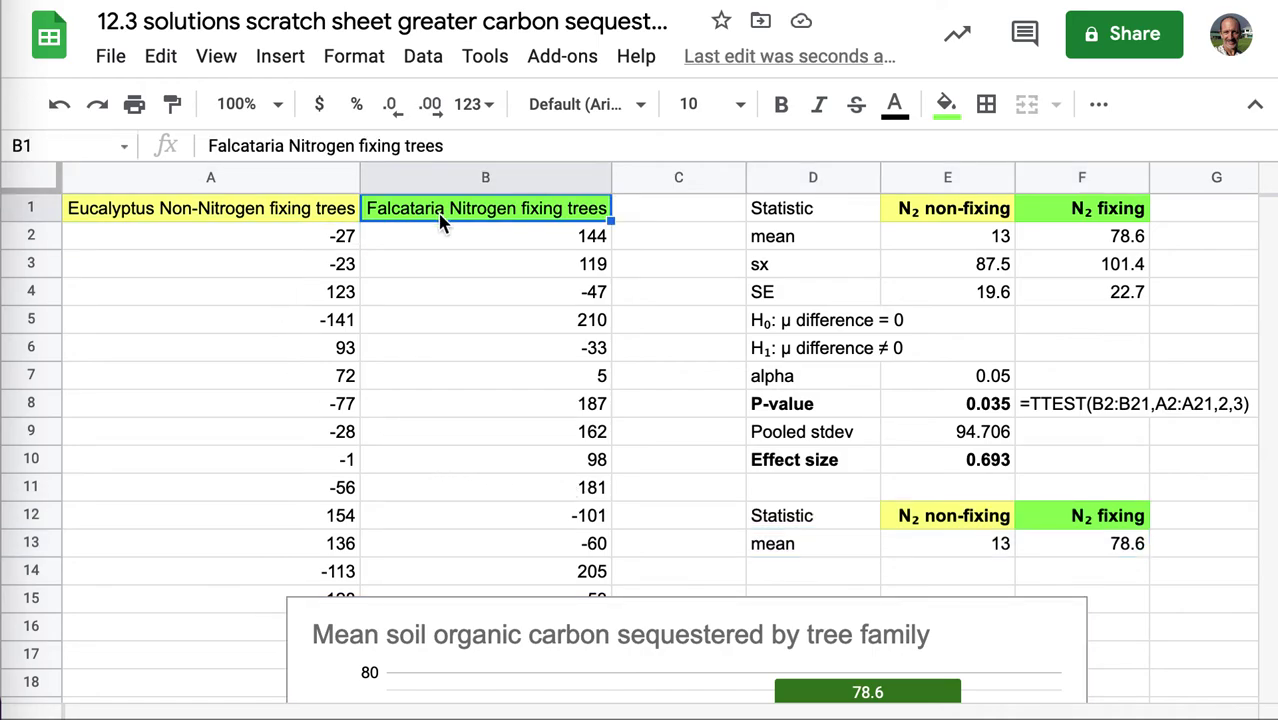
pyautogui.click(332, 210)
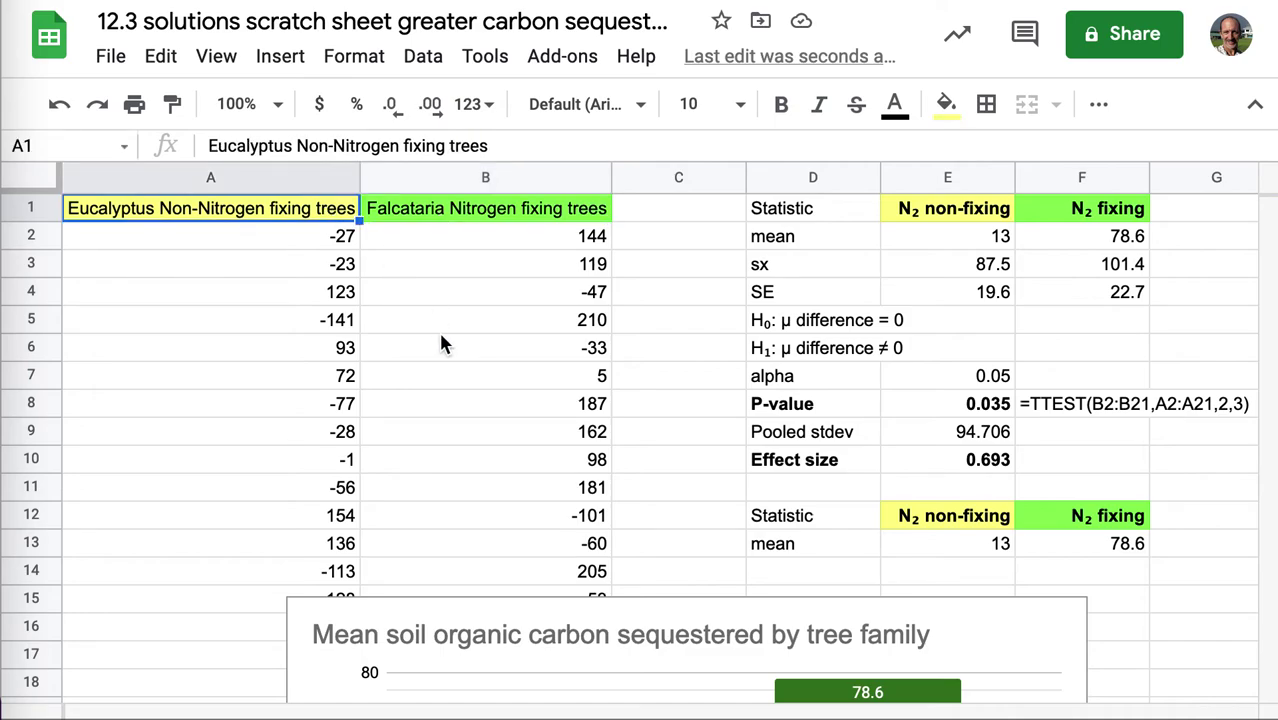
# - Review the mean, t-test P-value and effect size formulas and the 0.05 alpha
pyautogui.scroll(-2, 441, 336)
pyautogui.scroll(-1, 441, 336)
pyautogui.scroll(-2, 441, 336)
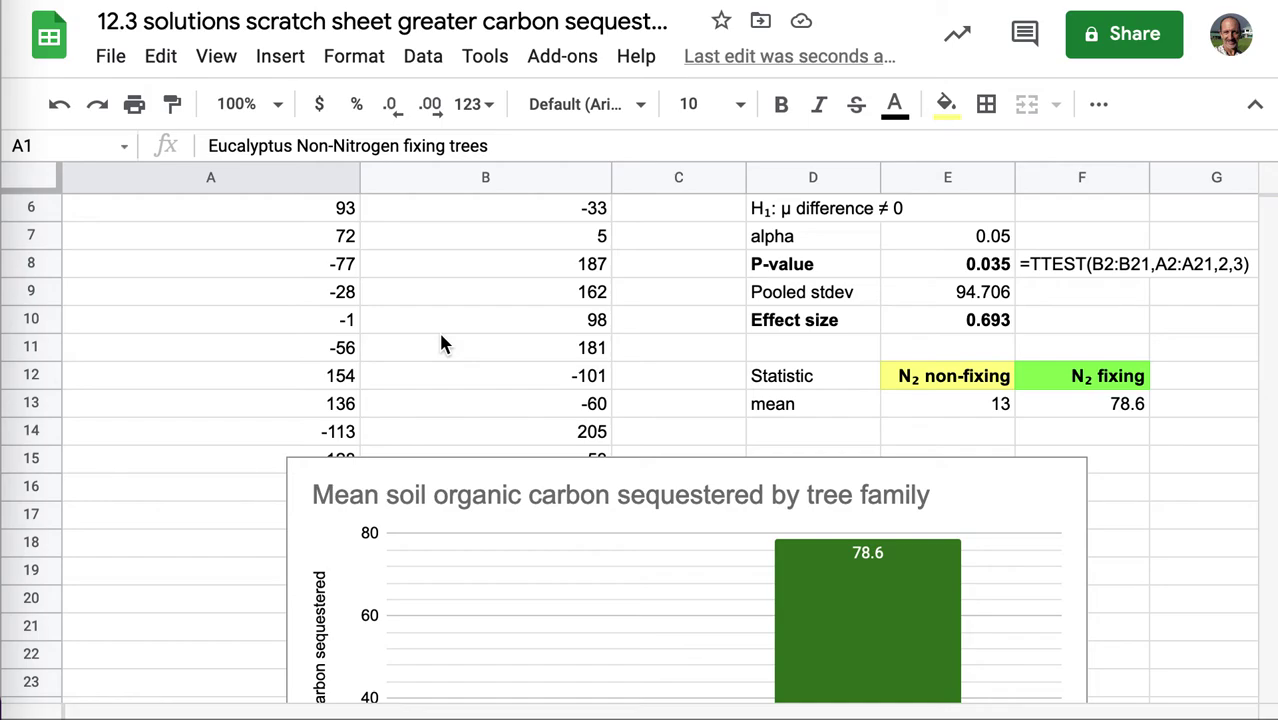
pyautogui.scroll(3, 980, 262)
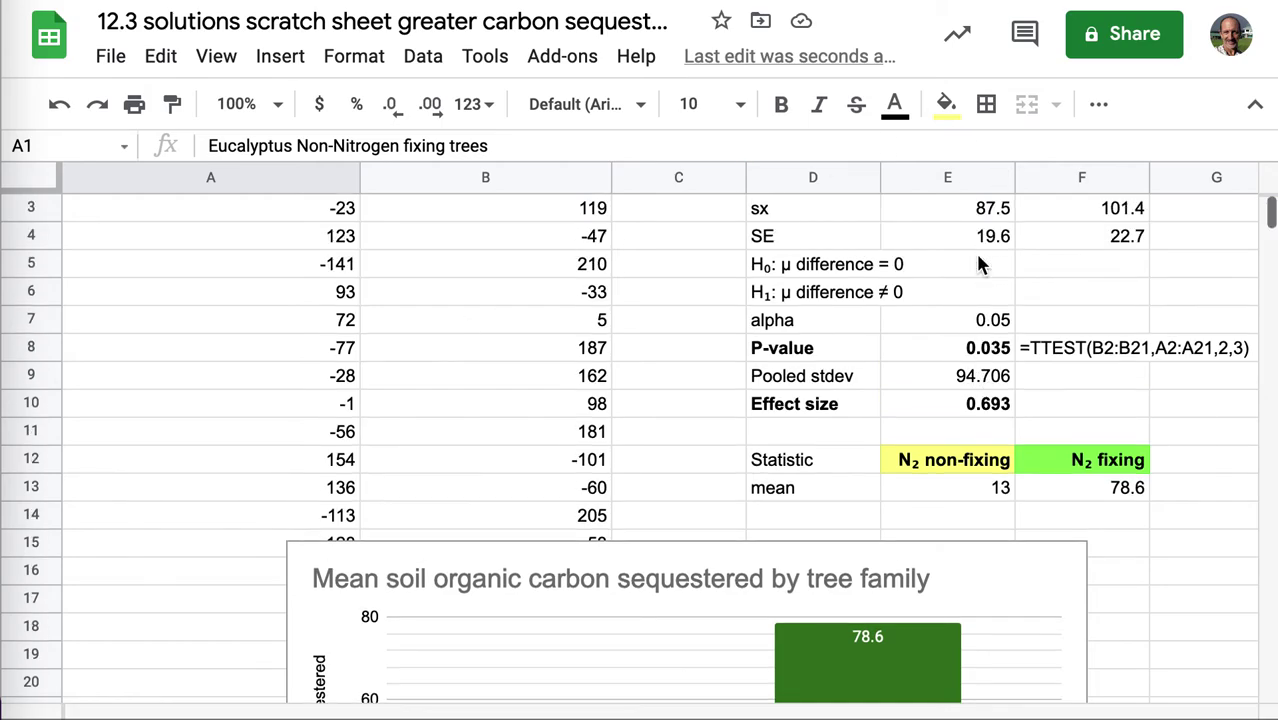
pyautogui.scroll(1, 1000, 268)
pyautogui.scroll(1, 1008, 268)
pyautogui.click(960, 244)
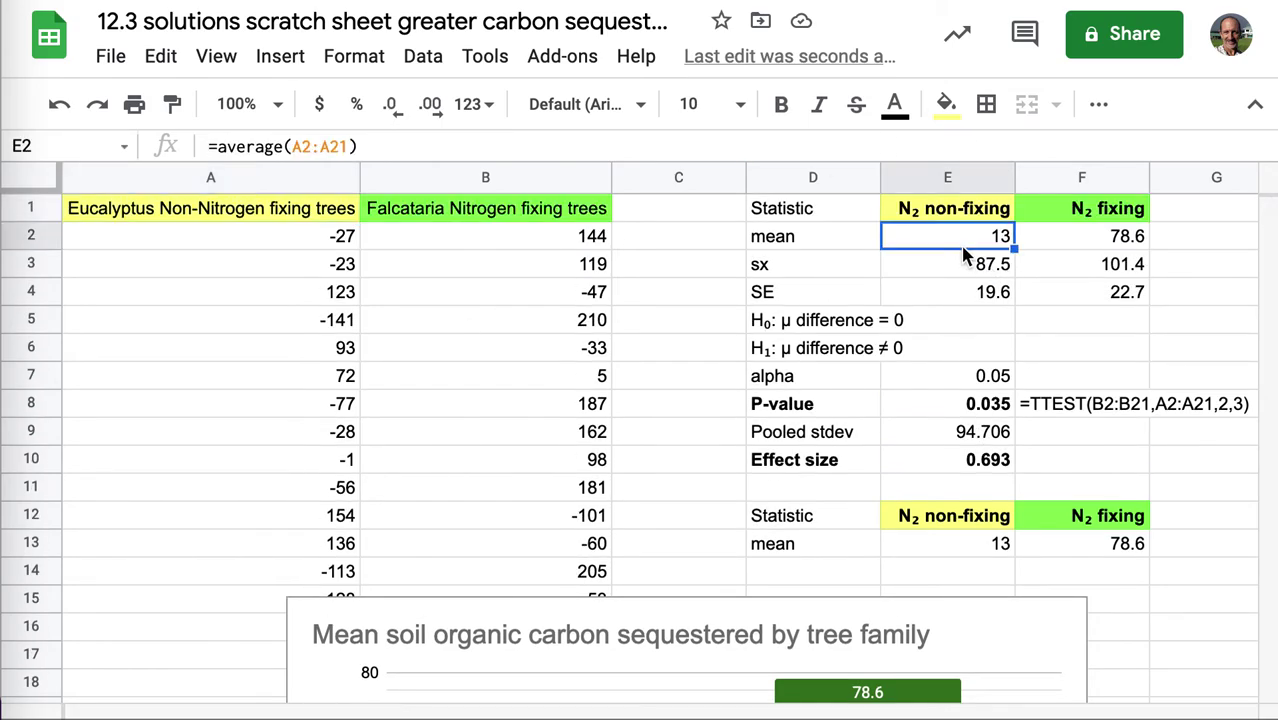
pyautogui.click(1095, 243)
pyautogui.click(941, 400)
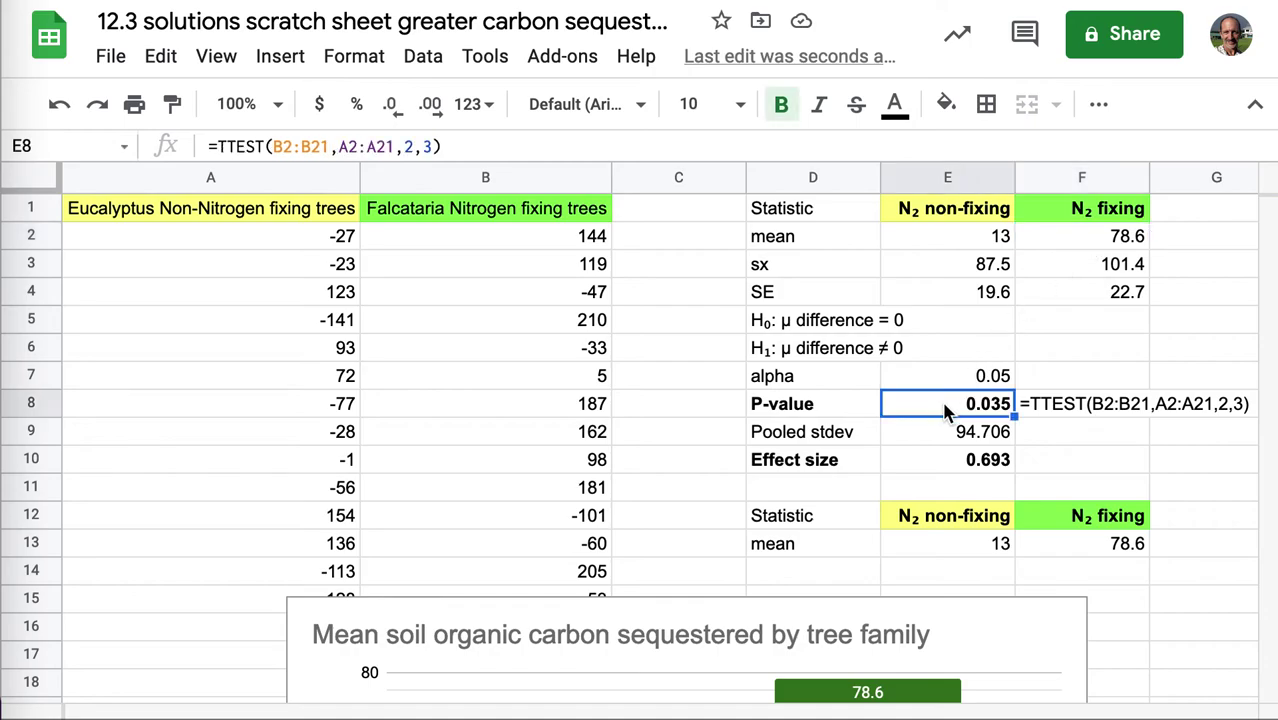
pyautogui.click(967, 472)
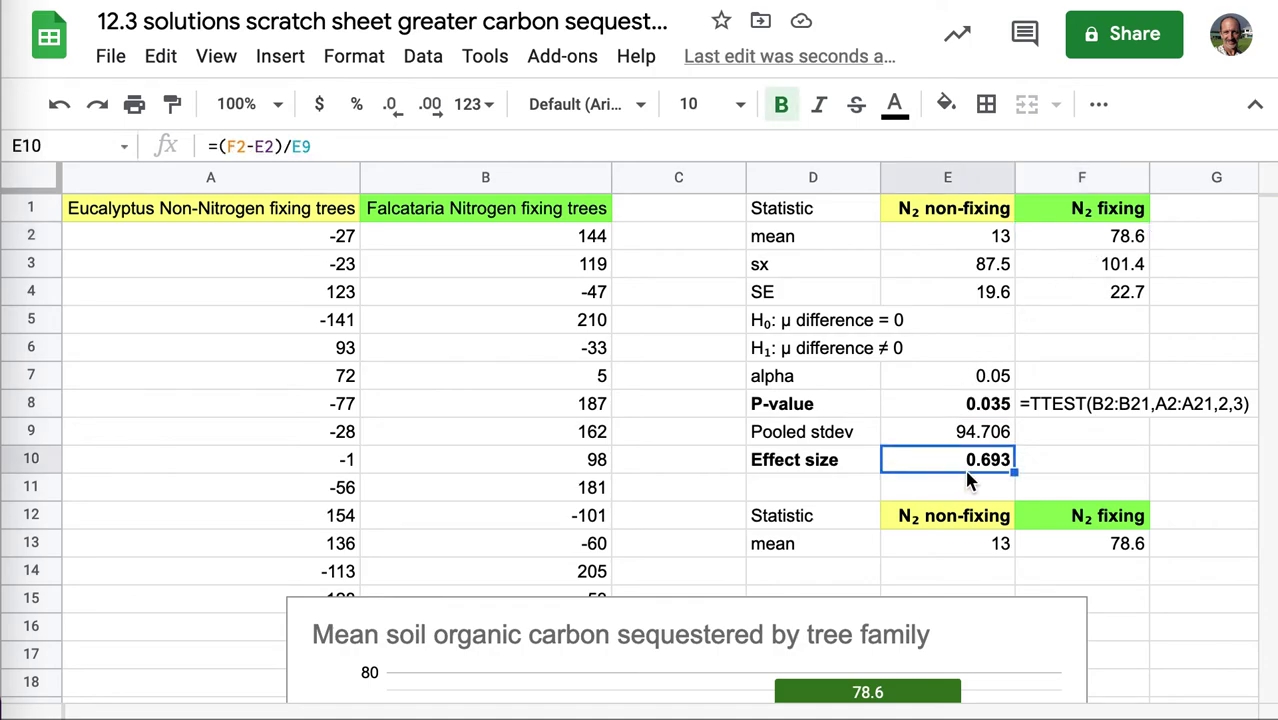
pyautogui.click(826, 404)
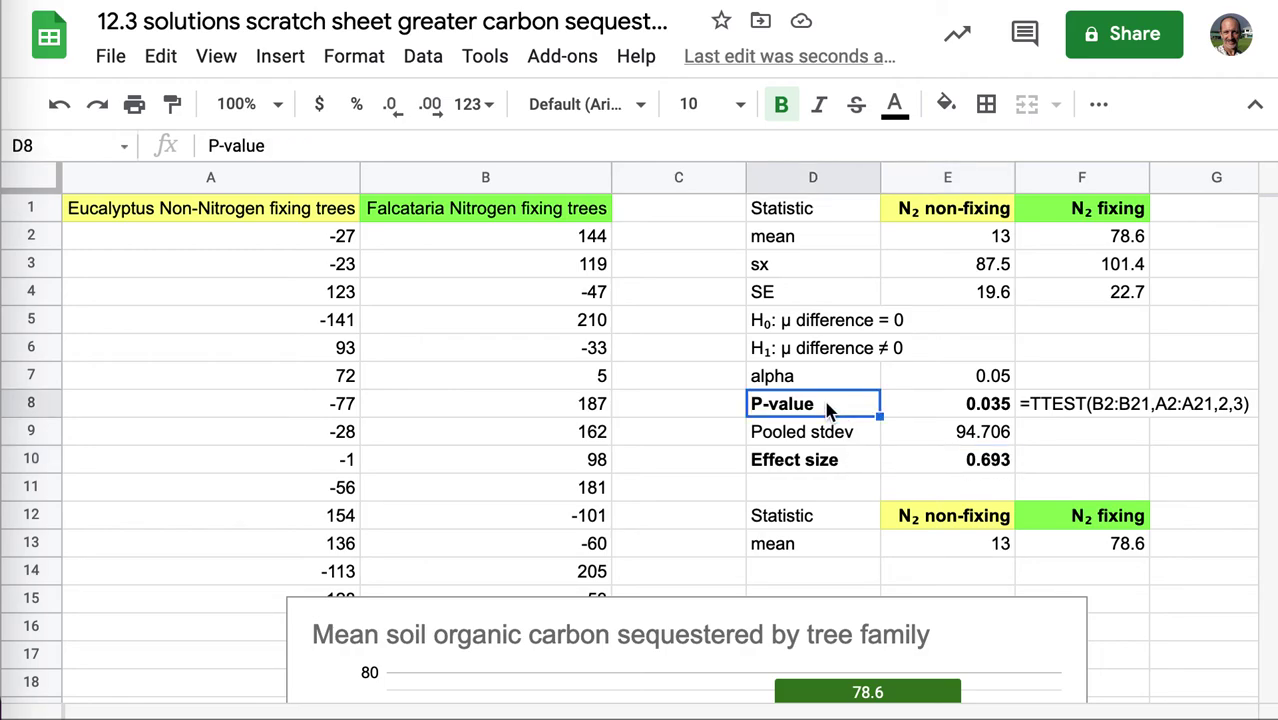
pyautogui.click(985, 368)
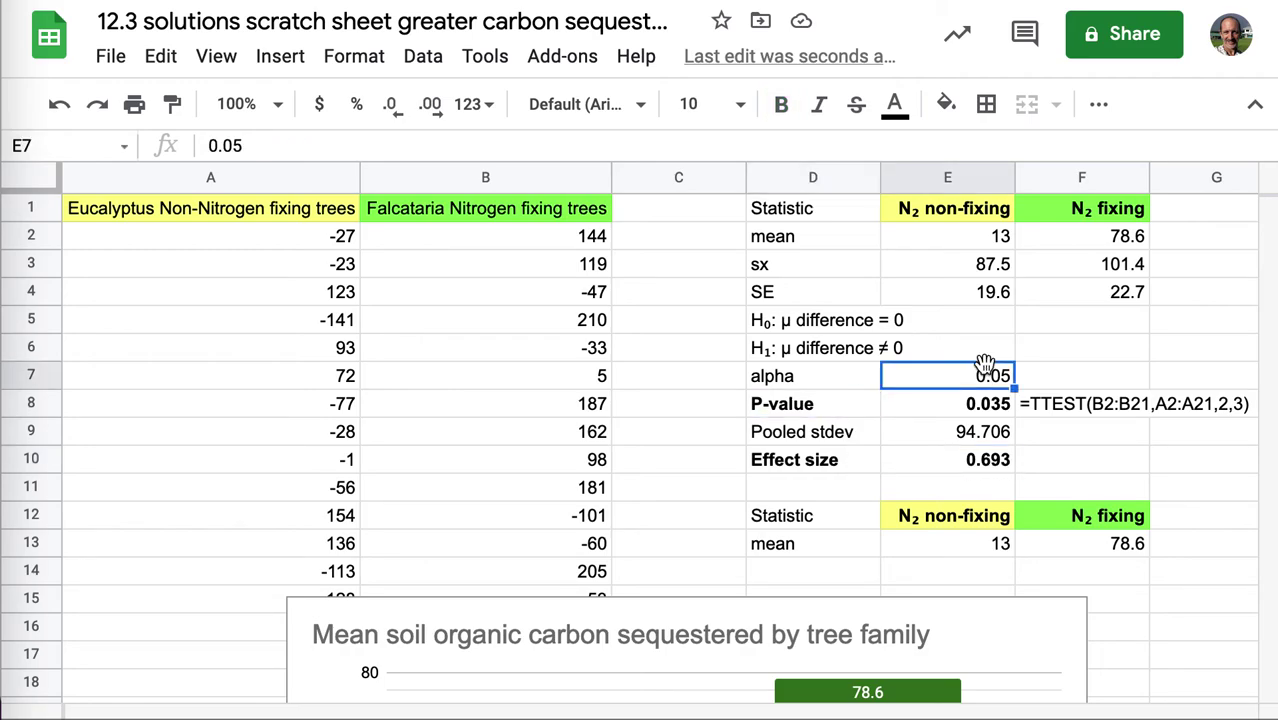
pyautogui.click(968, 466)
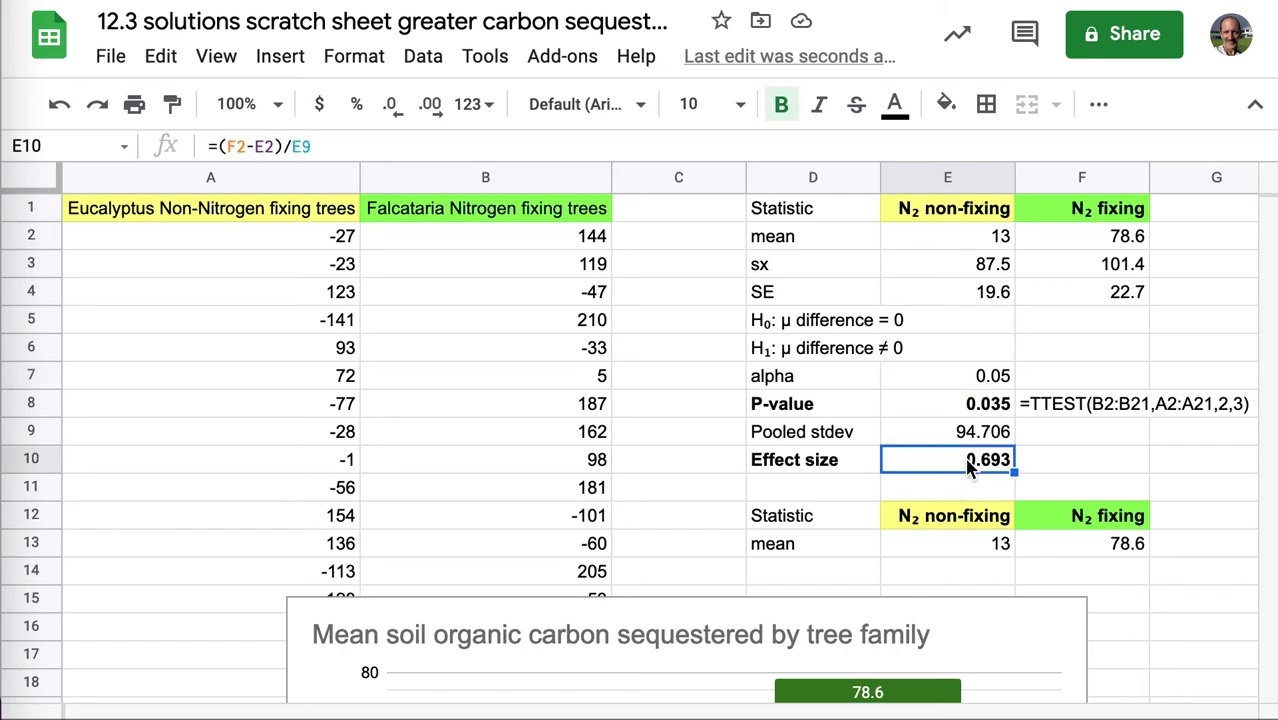
pyautogui.scroll(-2, 968, 466)
pyautogui.scroll(-1, 968, 466)
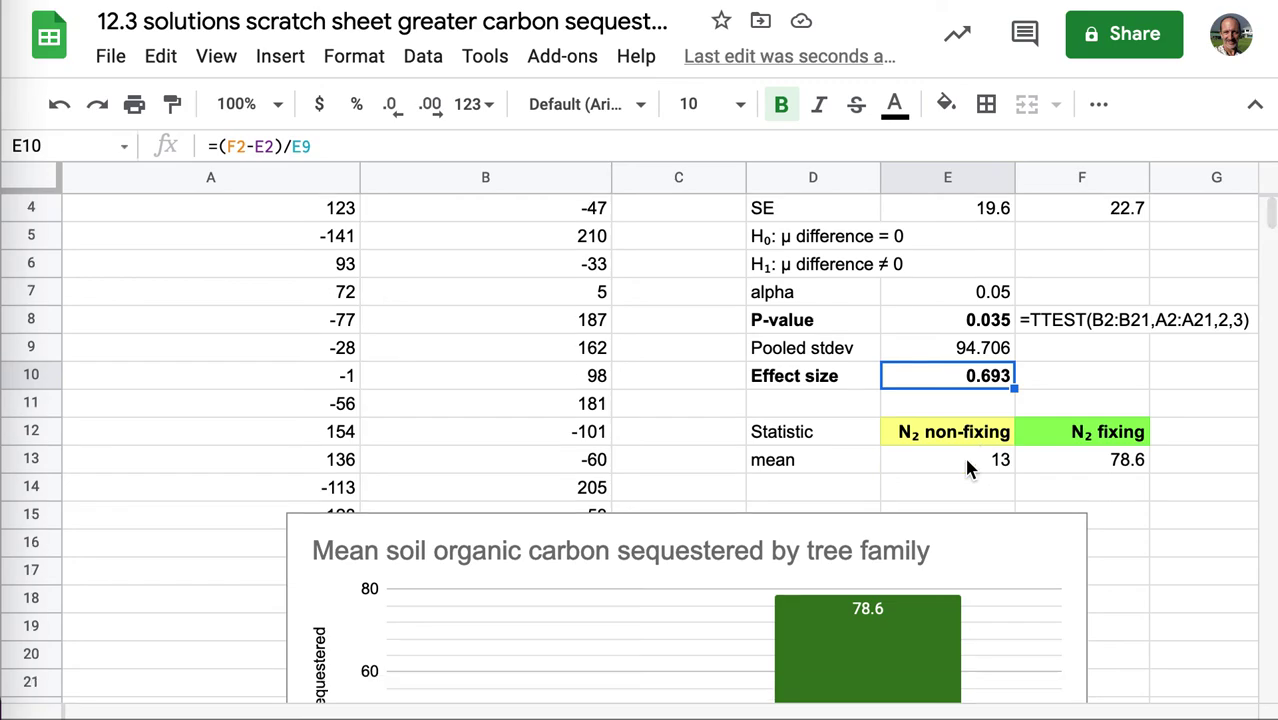
pyautogui.scroll(-1, 968, 466)
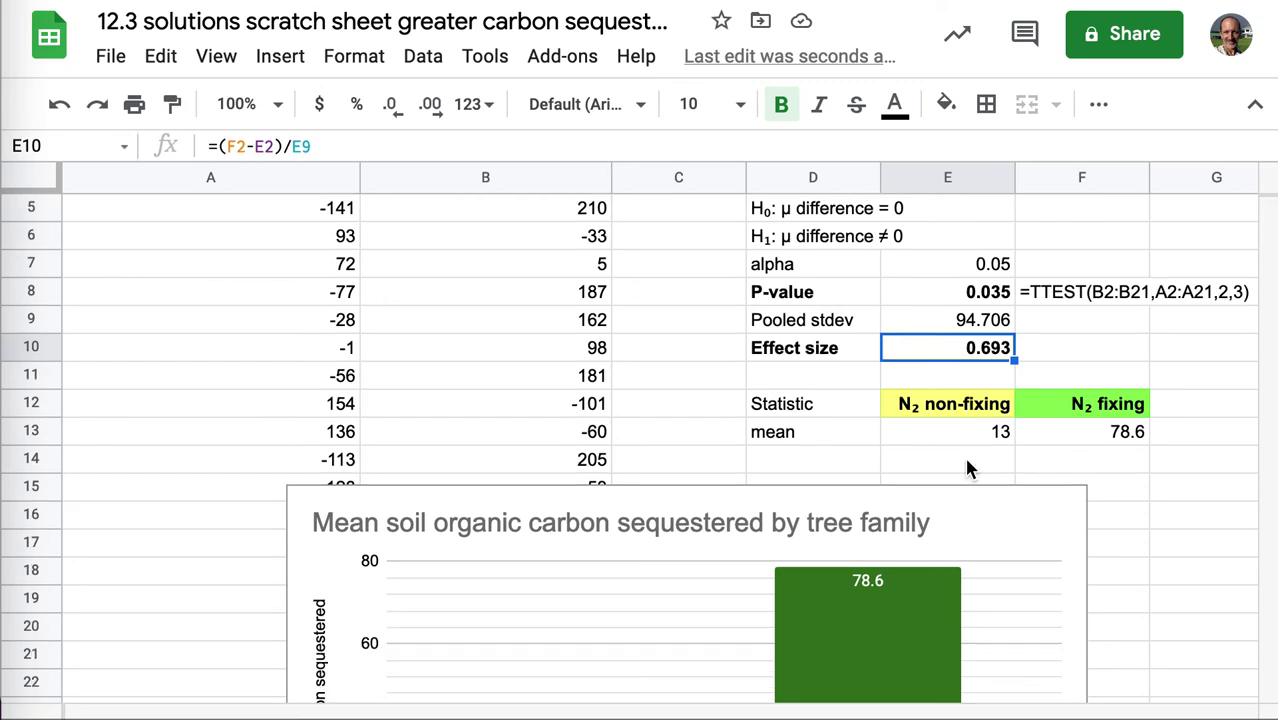
pyautogui.scroll(-4, 968, 466)
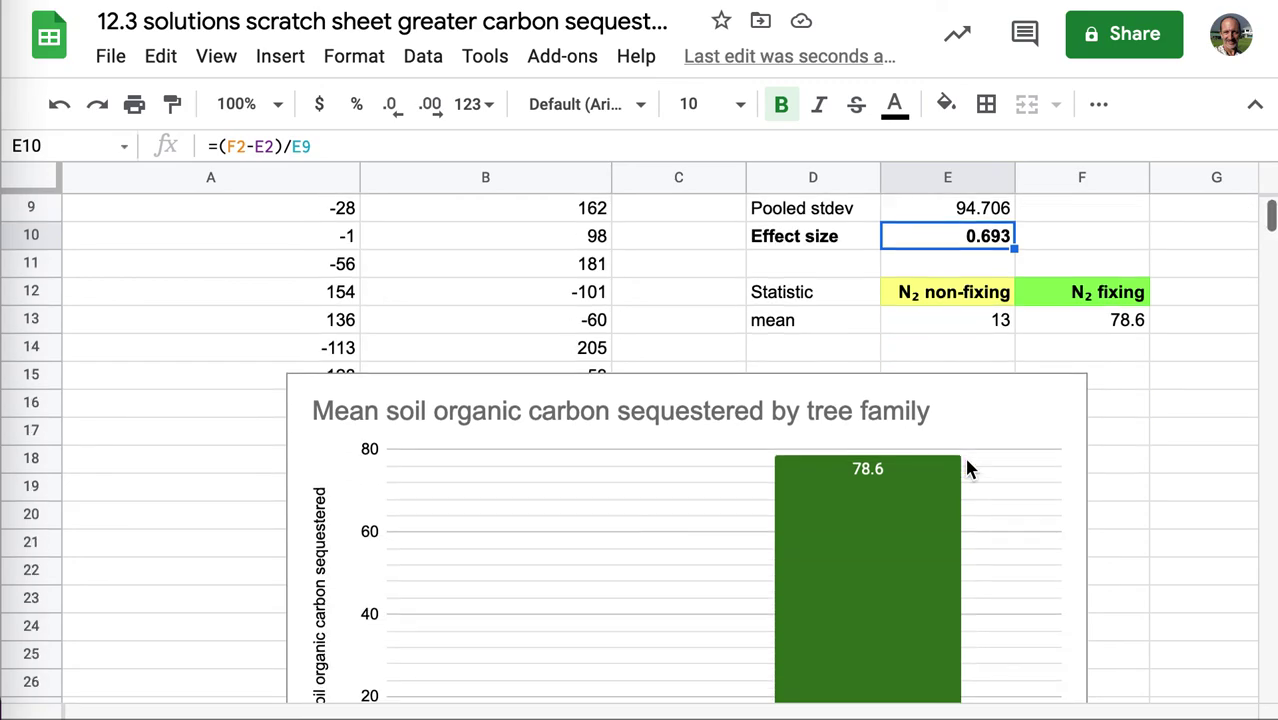
pyautogui.scroll(-5, 968, 466)
pyautogui.scroll(-2, 968, 466)
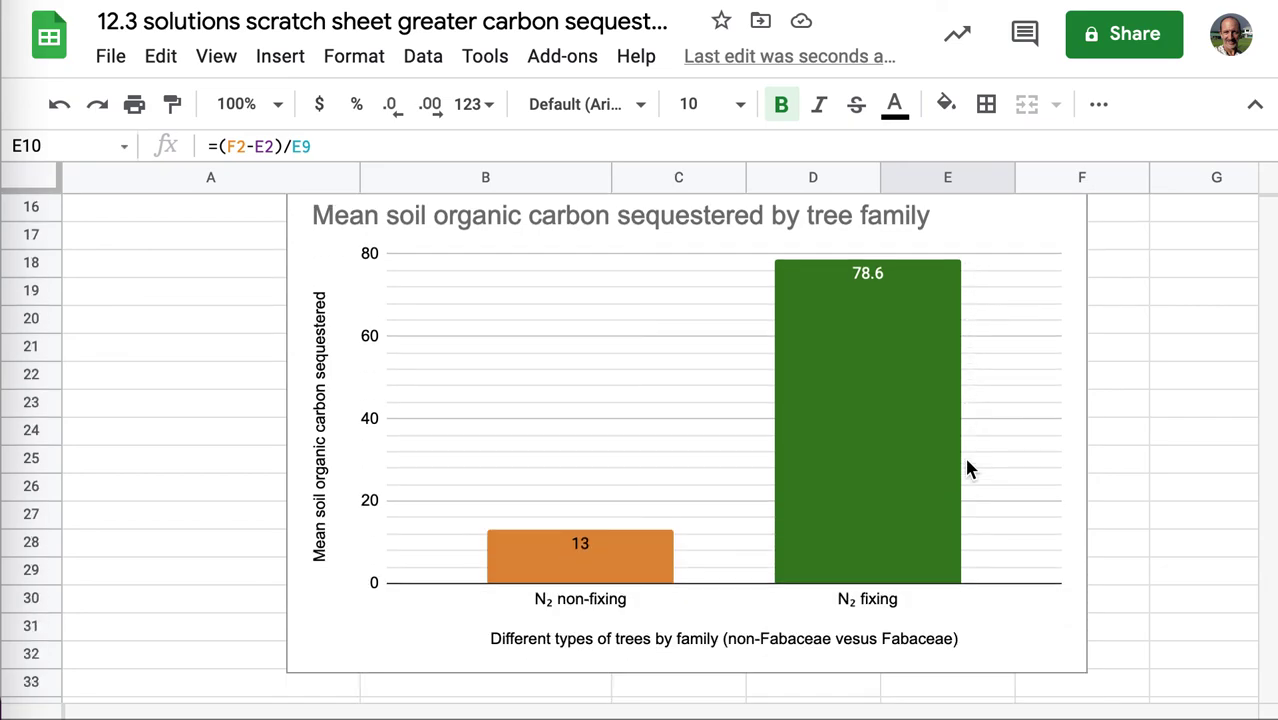
pyautogui.scroll(1, 967, 463)
pyautogui.scroll(2, 967, 463)
pyautogui.scroll(7, 967, 463)
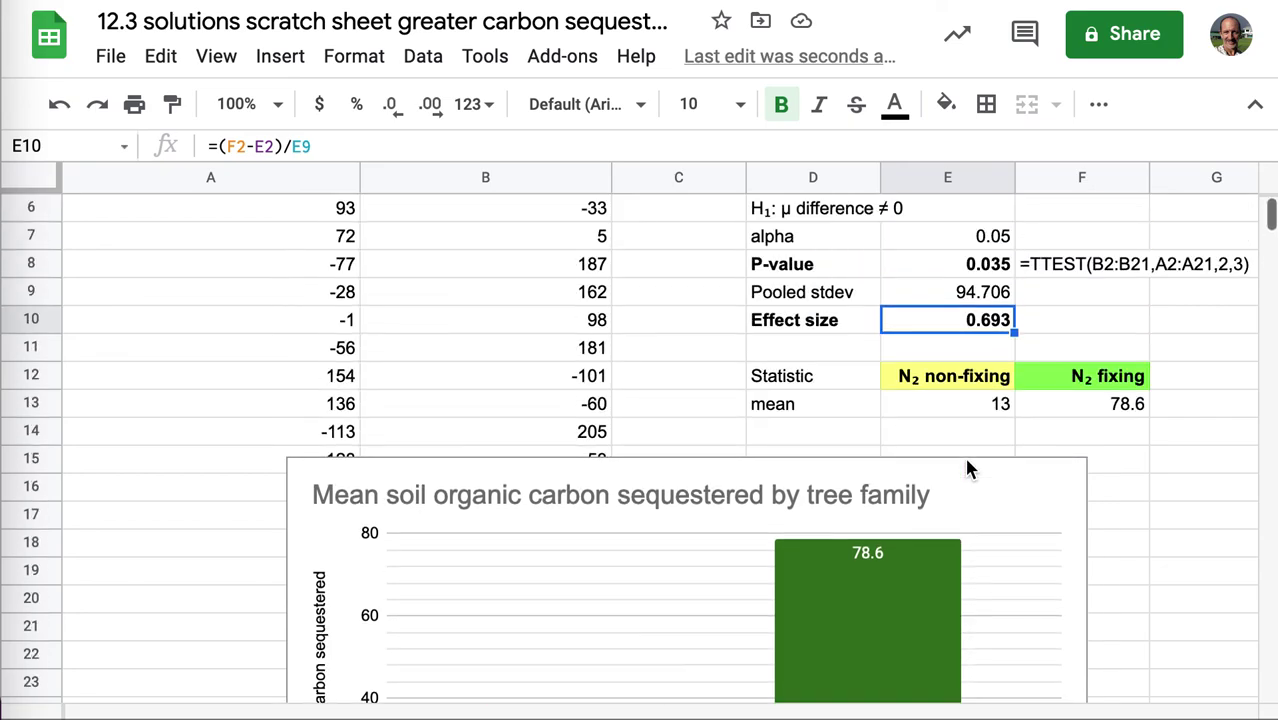
pyautogui.scroll(1, 967, 463)
pyautogui.scroll(2, 967, 466)
pyautogui.scroll(2, 967, 466)
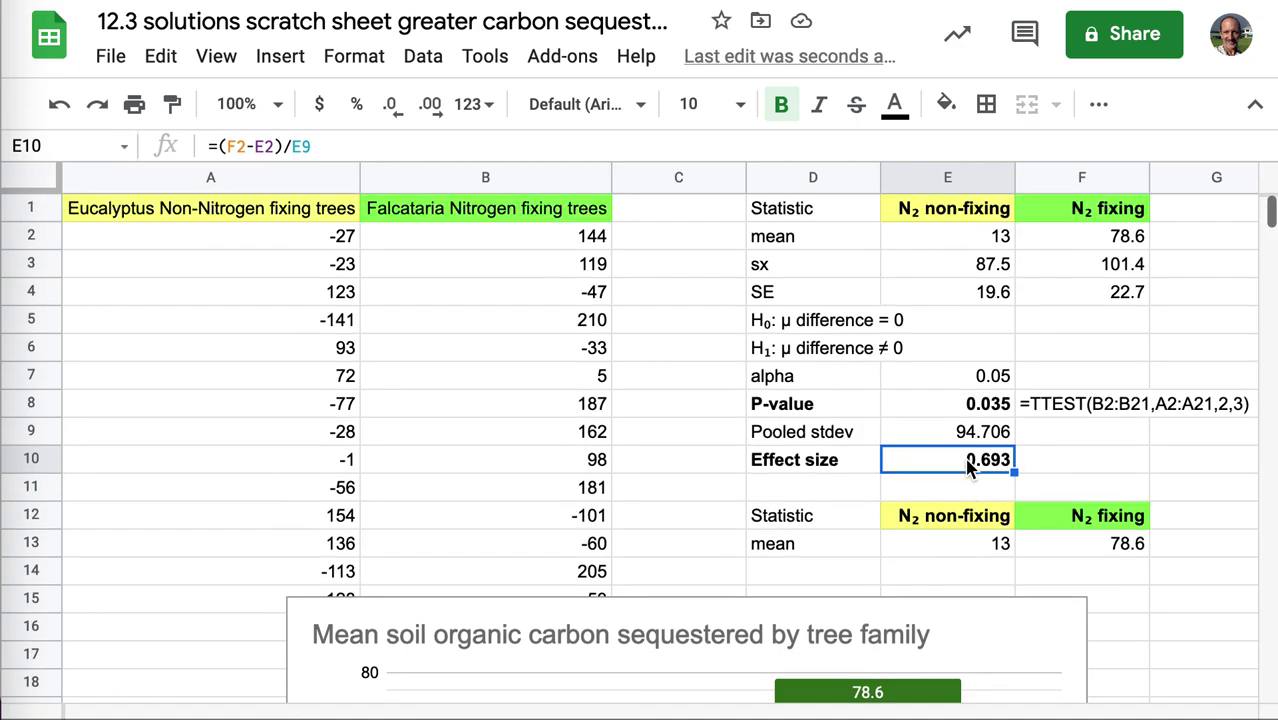